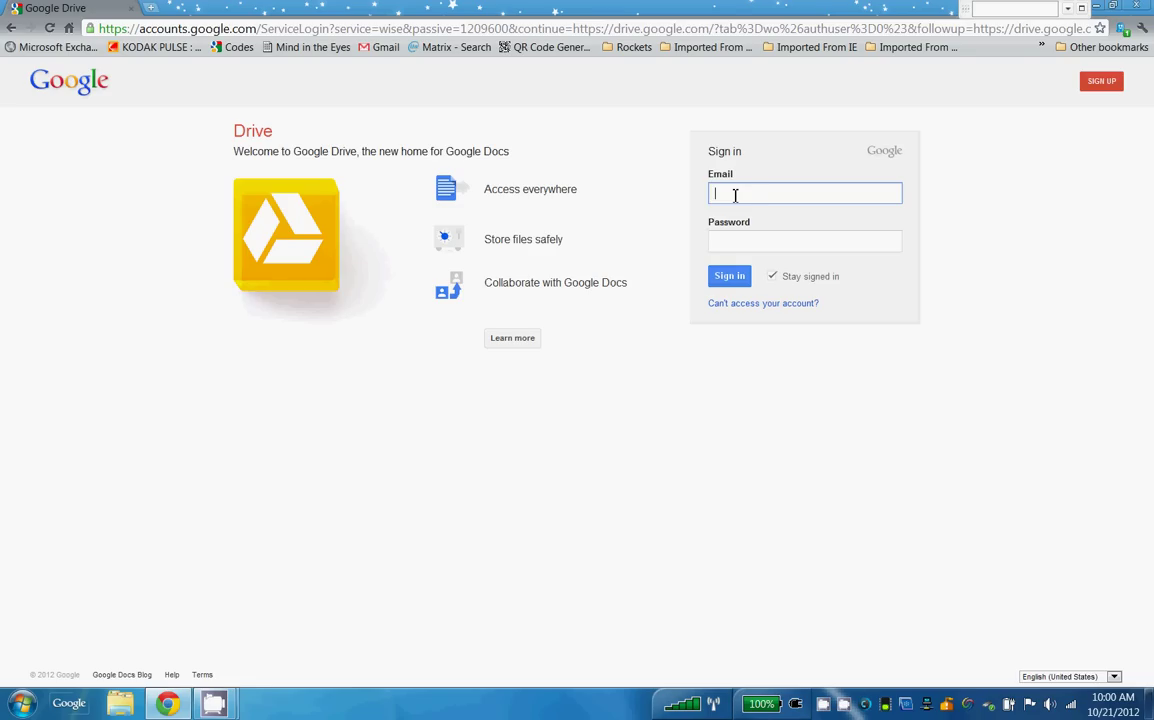
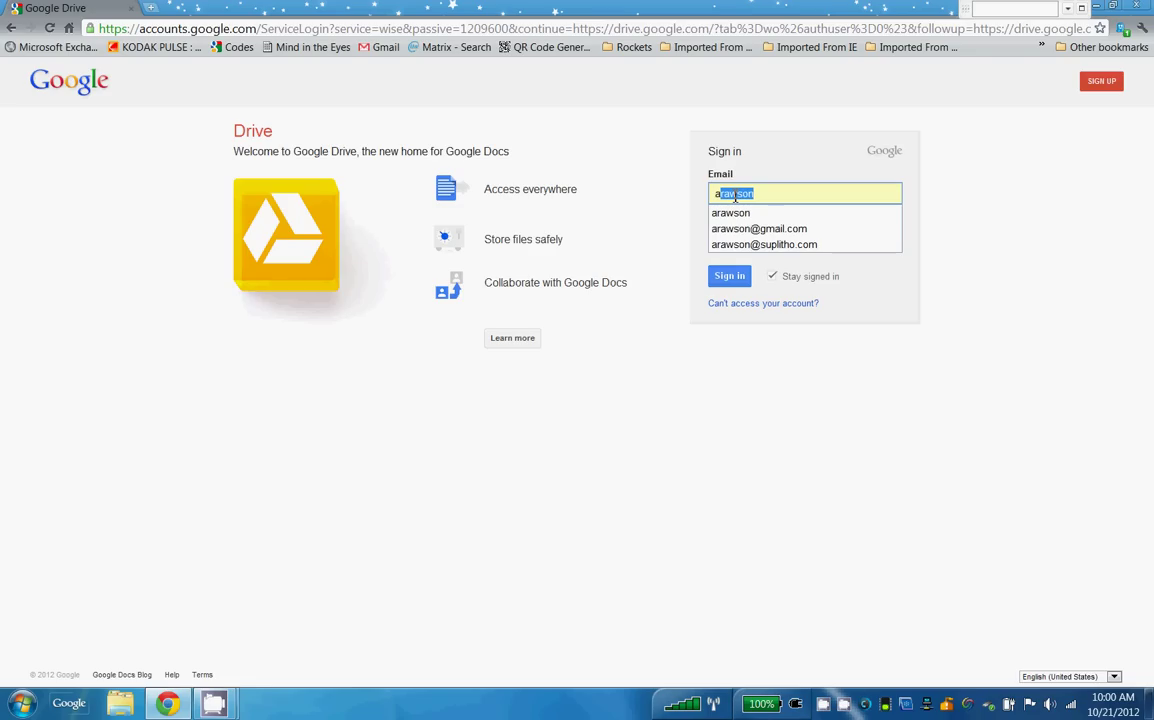
Fill in the saved work account's e-mail and password on the Google Drive sign-in page.
{"action": "left_click", "coordinate": [740, 244]}
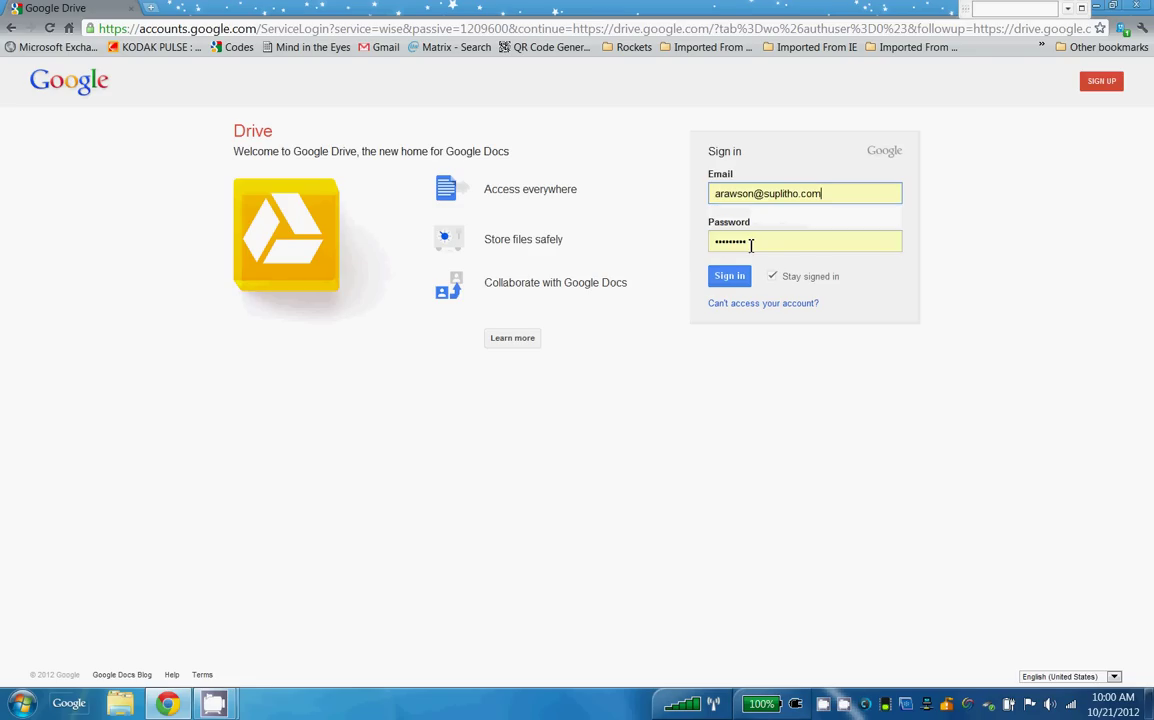
Complete the sign-in and create a new blank spreadsheet from the CREATE menu.
{"action": "left_click", "coordinate": [733, 280]}
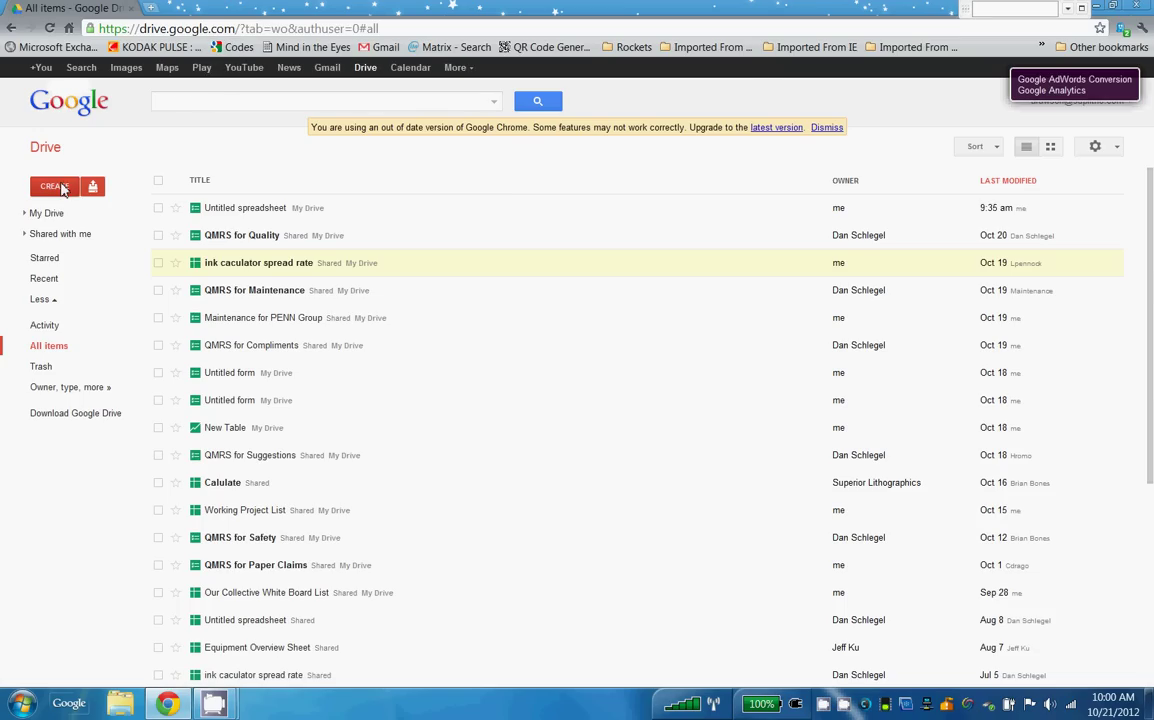
{"action": "left_click", "coordinate": [62, 189]}
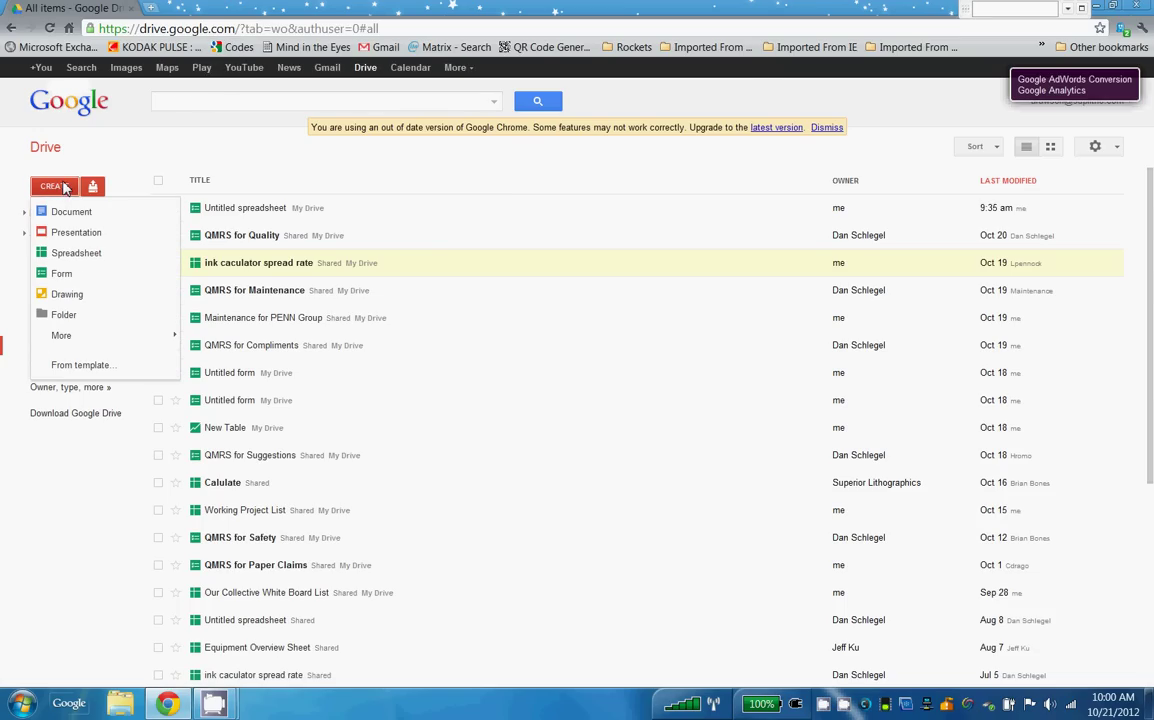
{"action": "left_click", "coordinate": [77, 256]}
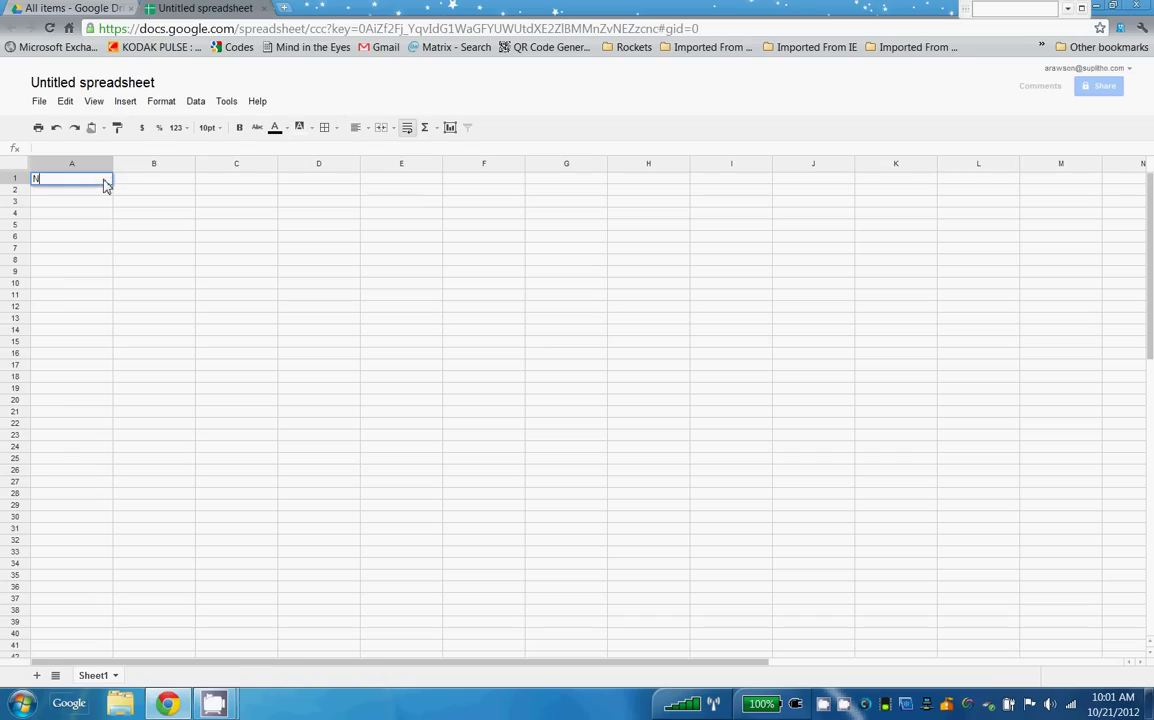
Enter headers Name, Machine or Area, Severity and Description in cells A1–D1.
{"action": "type", "text": "Name"}
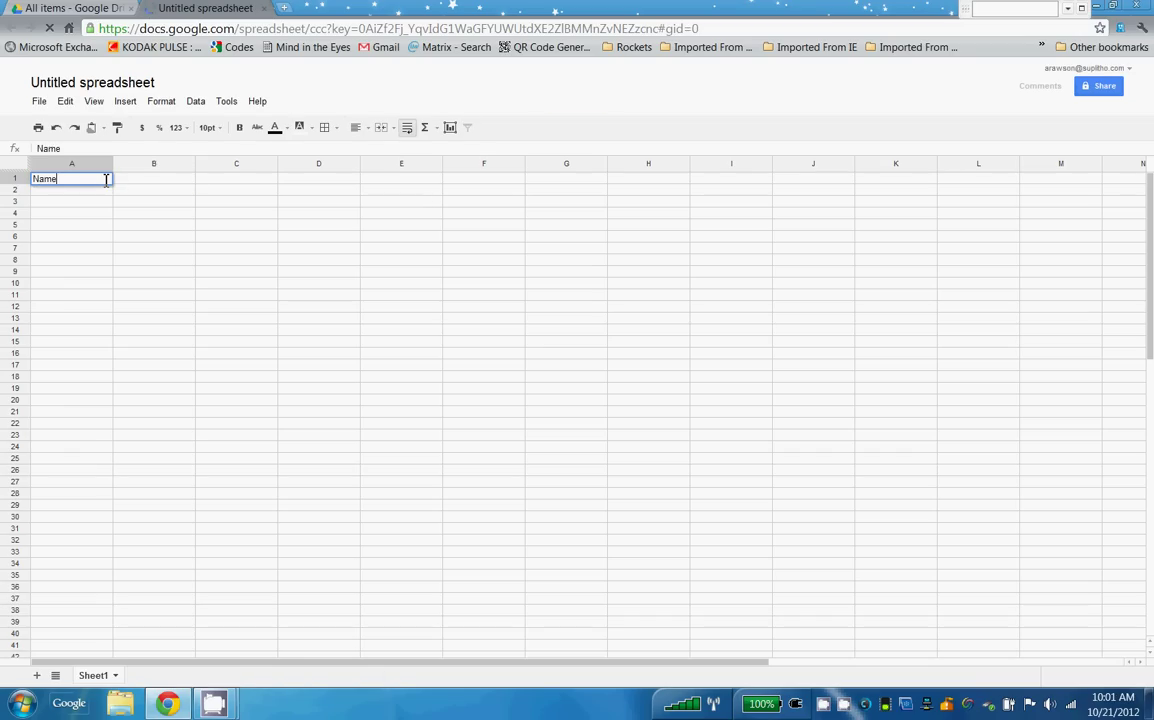
{"action": "key", "text": "Tab"}
{"action": "type", "text": "M"}
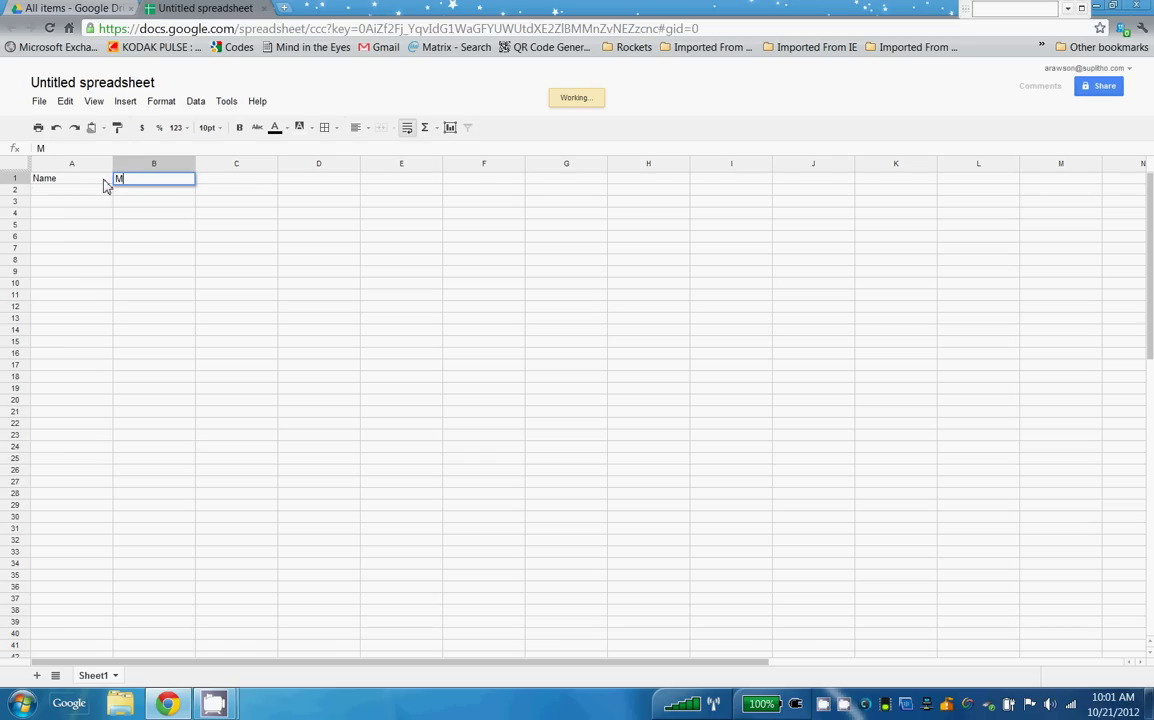
{"action": "type", "text": "achi"}
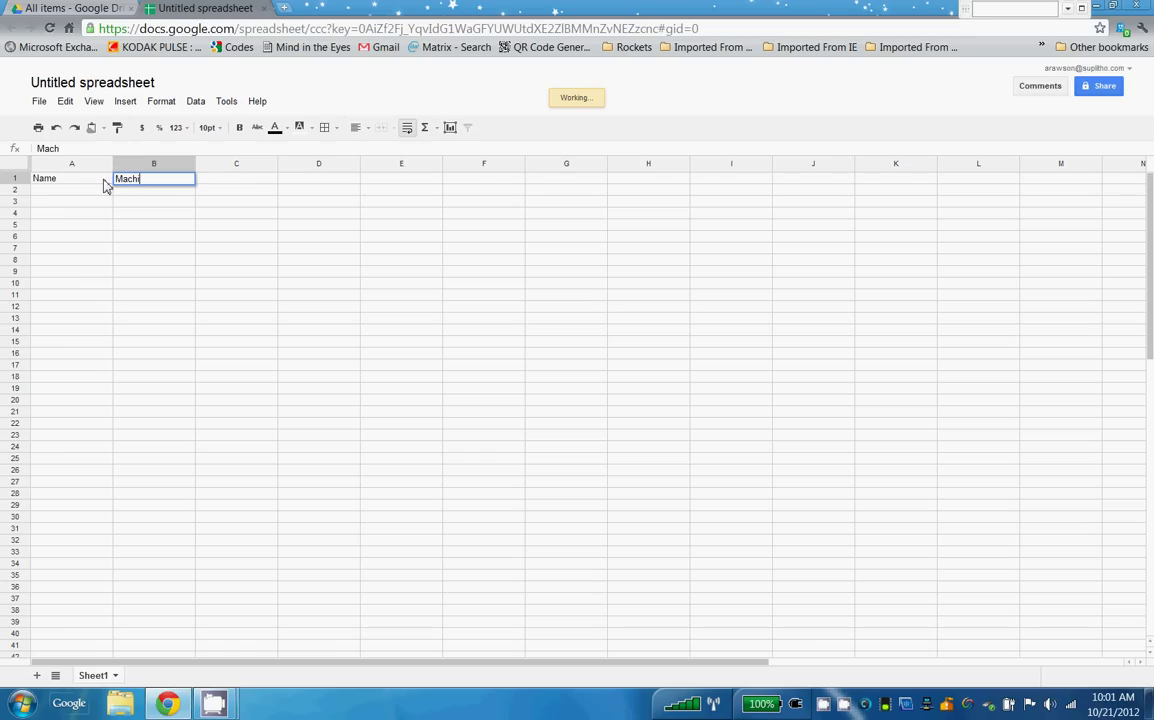
{"action": "type", "text": "ne or Area"}
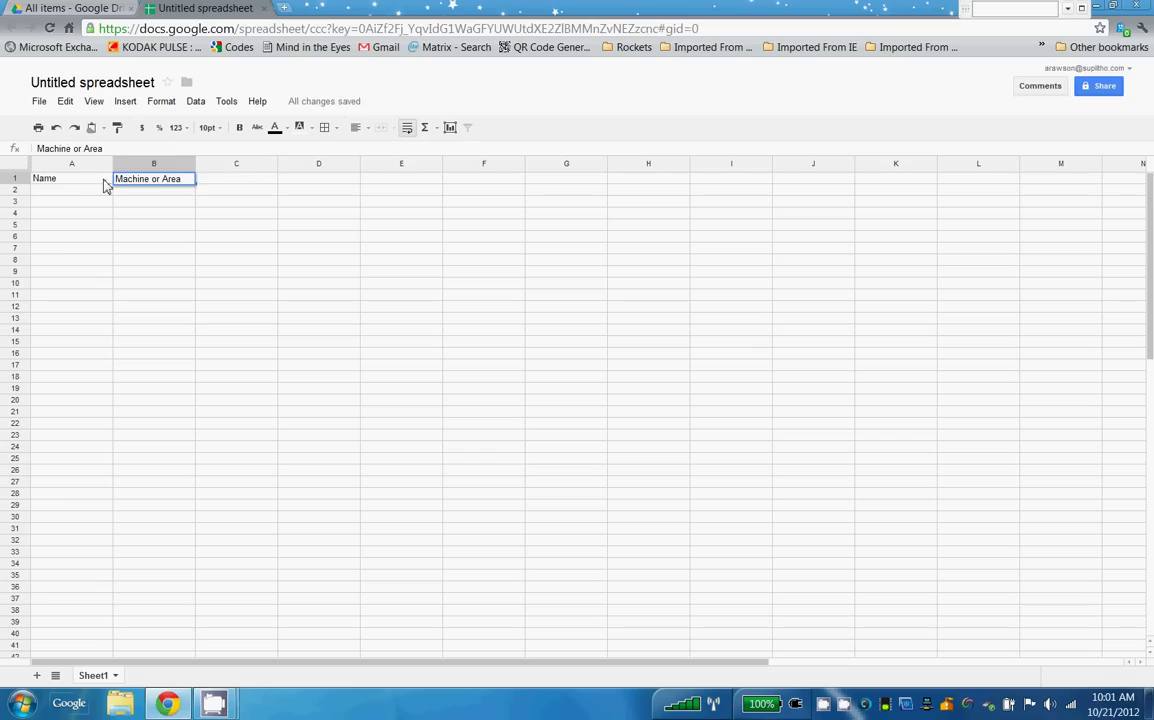
{"action": "key", "text": "Tab"}
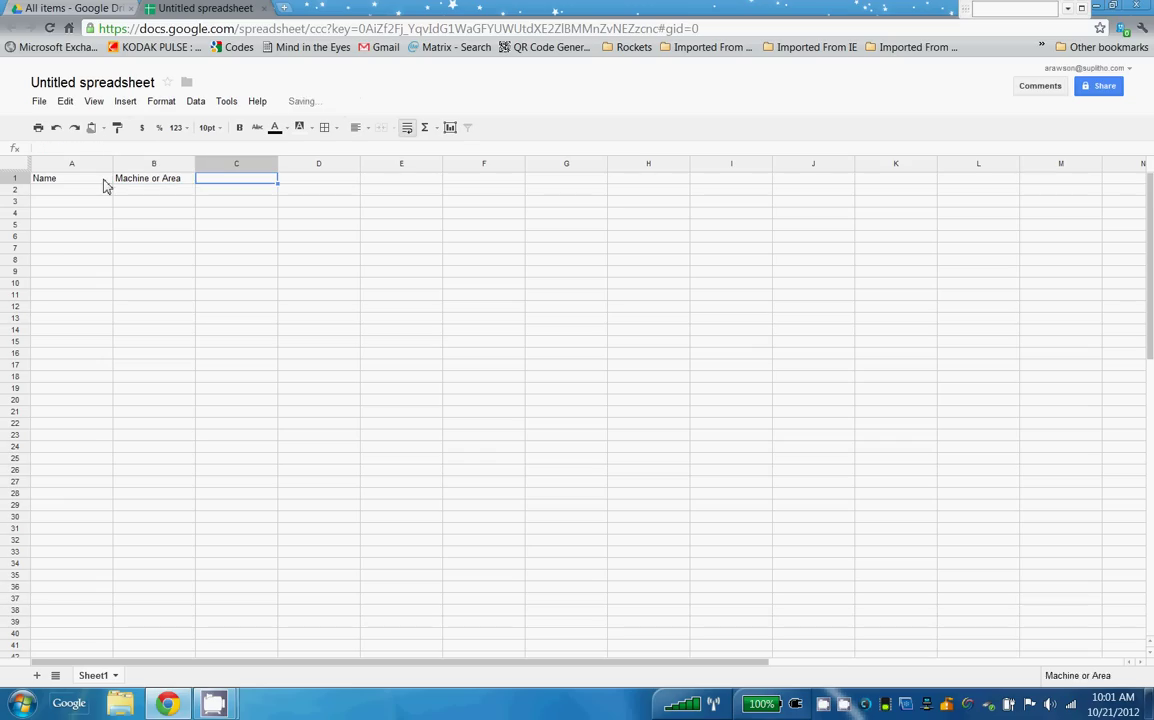
{"action": "type", "text": "Severity"}
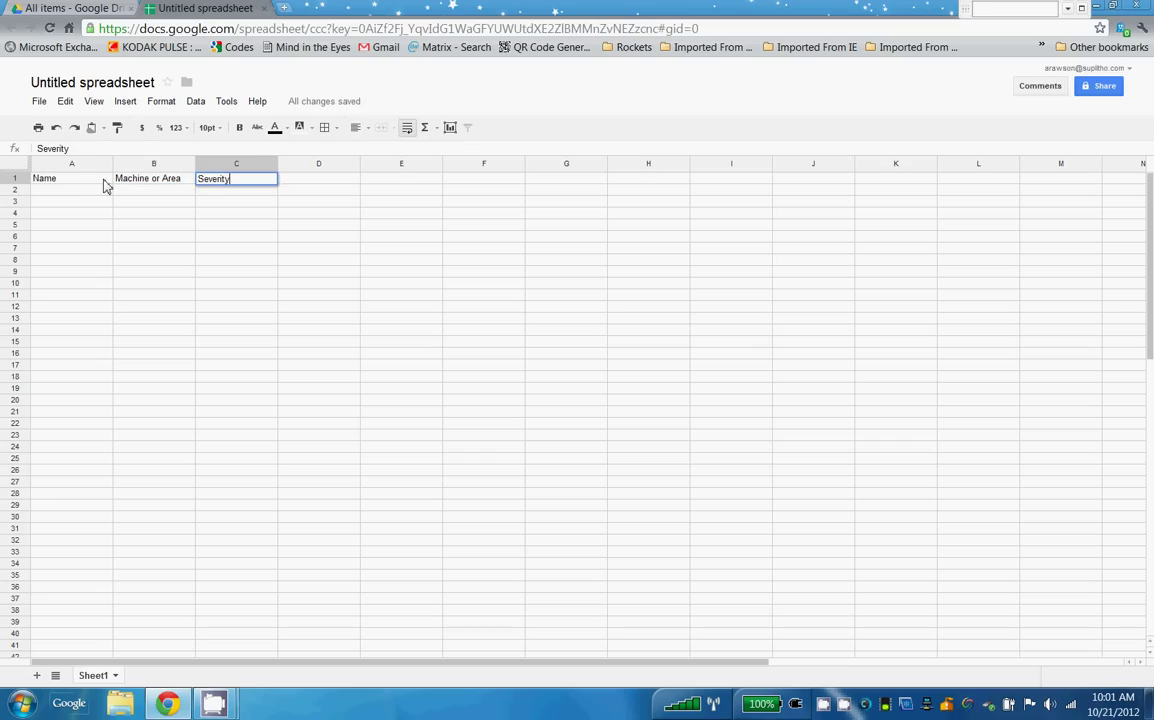
{"action": "key", "text": "Tab"}
{"action": "type", "text": "Des"}
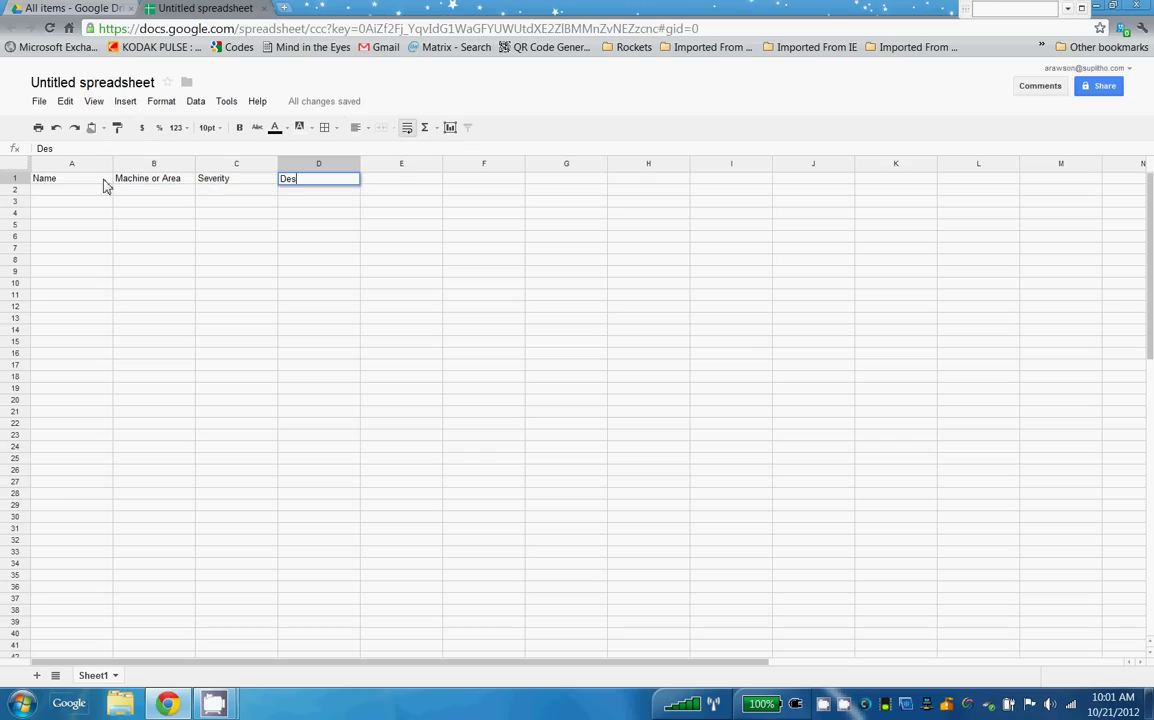
{"action": "type", "text": "cription"}
{"action": "left_click", "coordinate": [177, 238]}
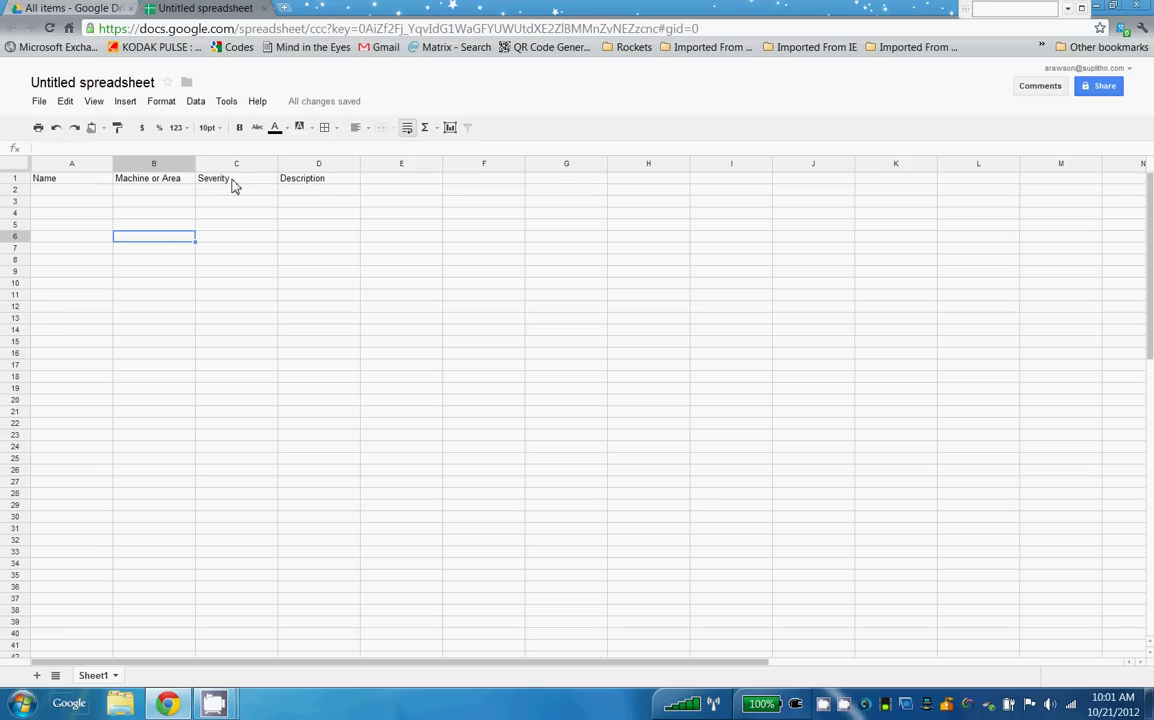
Create a form linked to the spreadsheet via Tools > Create a form.
{"action": "left_click", "coordinate": [228, 102]}
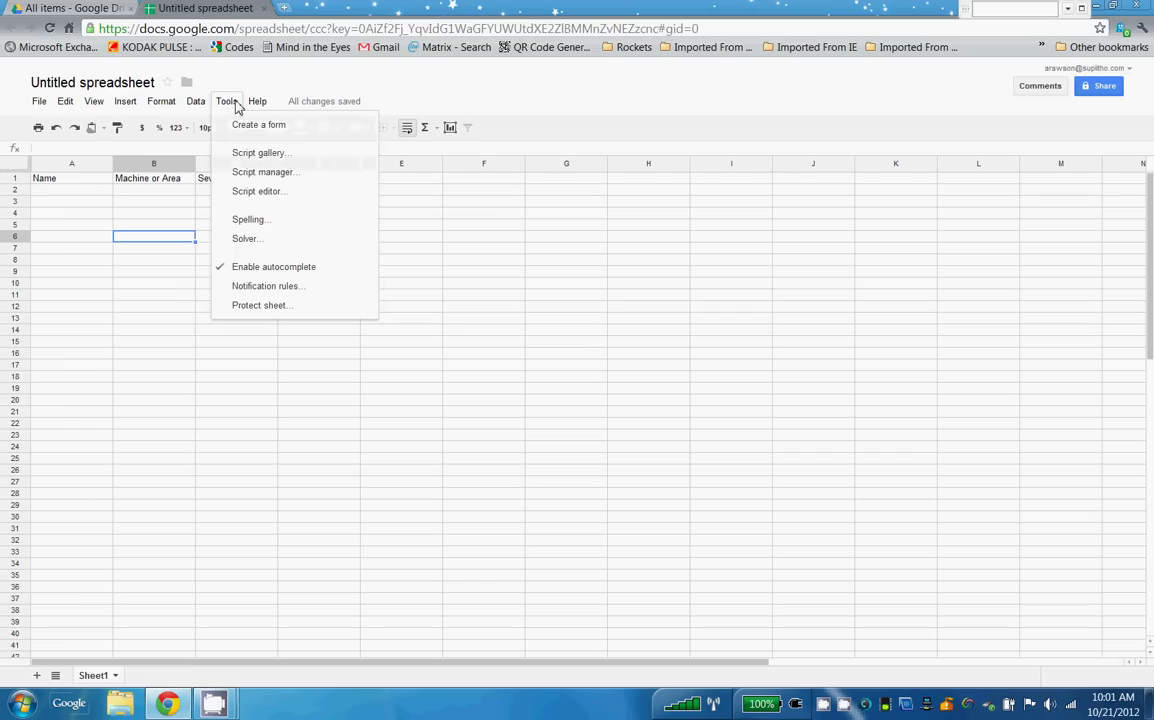
{"action": "left_click", "coordinate": [257, 102]}
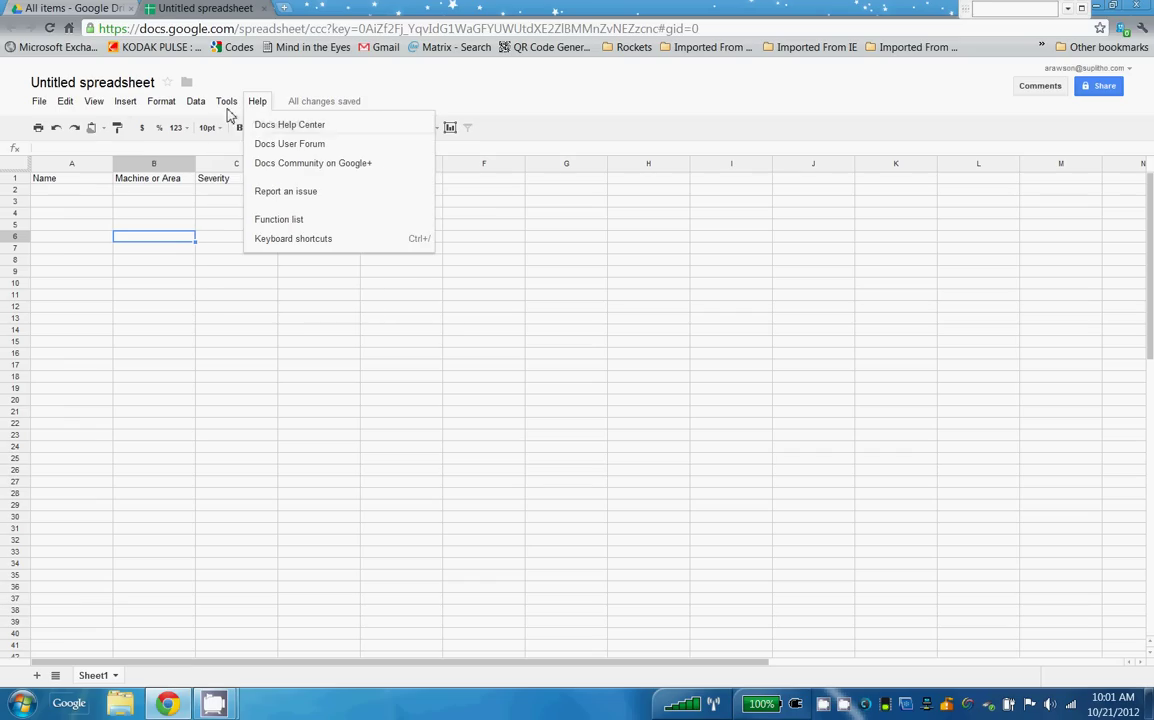
{"action": "left_click", "coordinate": [227, 104]}
{"action": "left_click", "coordinate": [241, 130]}
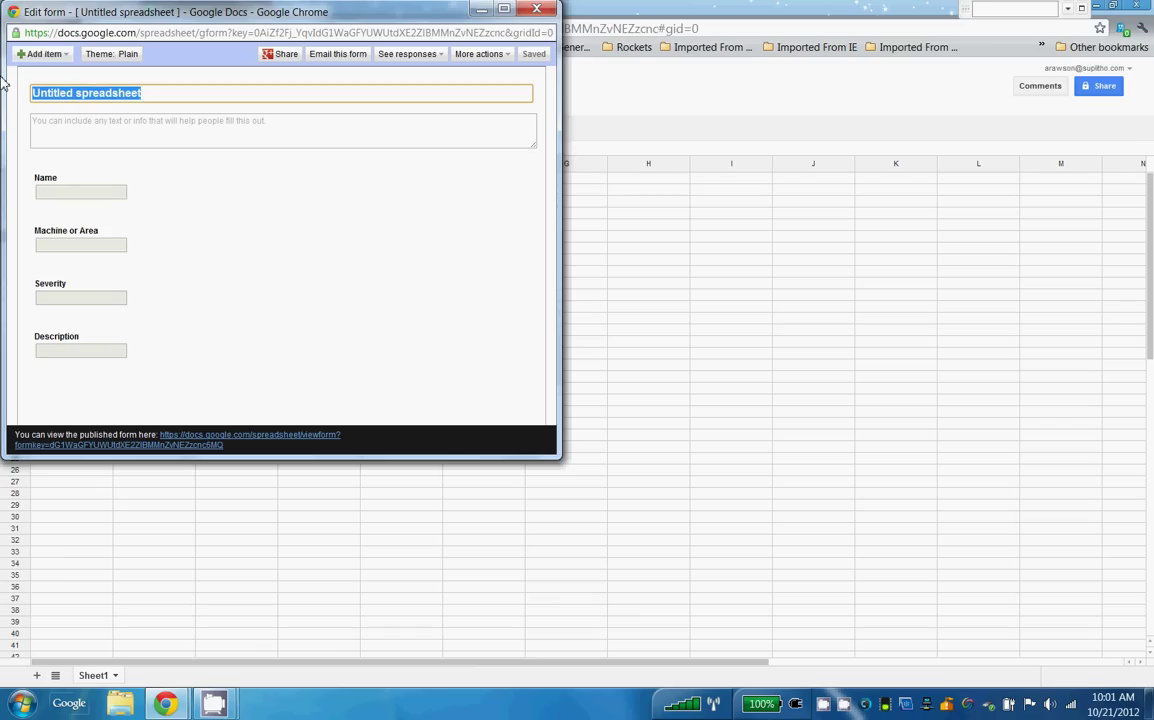
Title the form 'Maintenance Request Form'.
{"action": "type", "text": "Mi"}
{"action": "key", "text": "BackSpace"}
{"action": "type", "text": "a"}
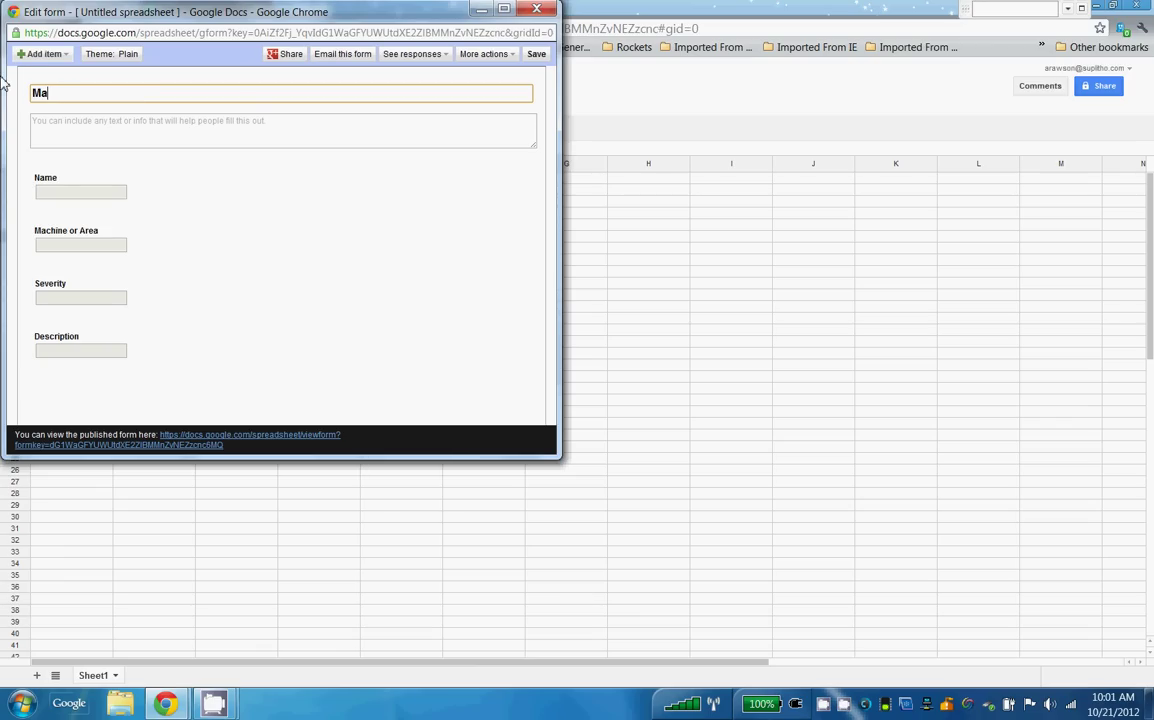
{"action": "type", "text": "intenance Request Form"}
{"action": "key", "text": "Tab"}
Add the description 'Please submit all maintenance requests using this form.'.
{"action": "type", "text": "P"}
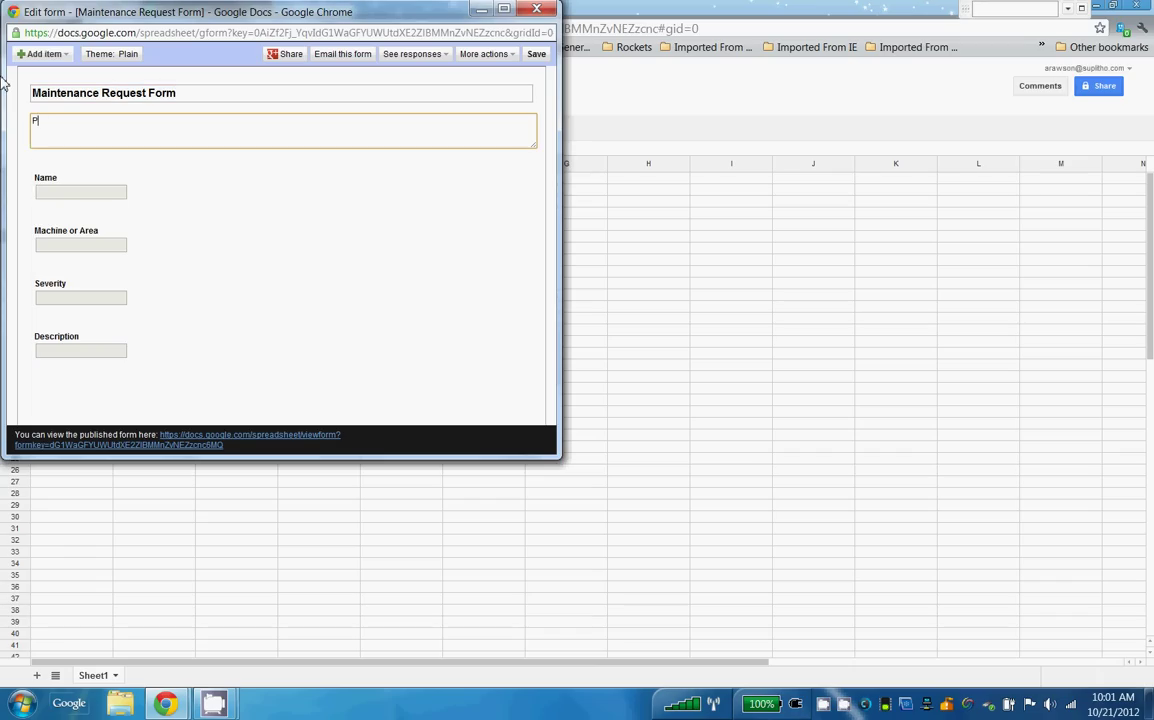
{"action": "type", "text": "lease submit all maintenance re"}
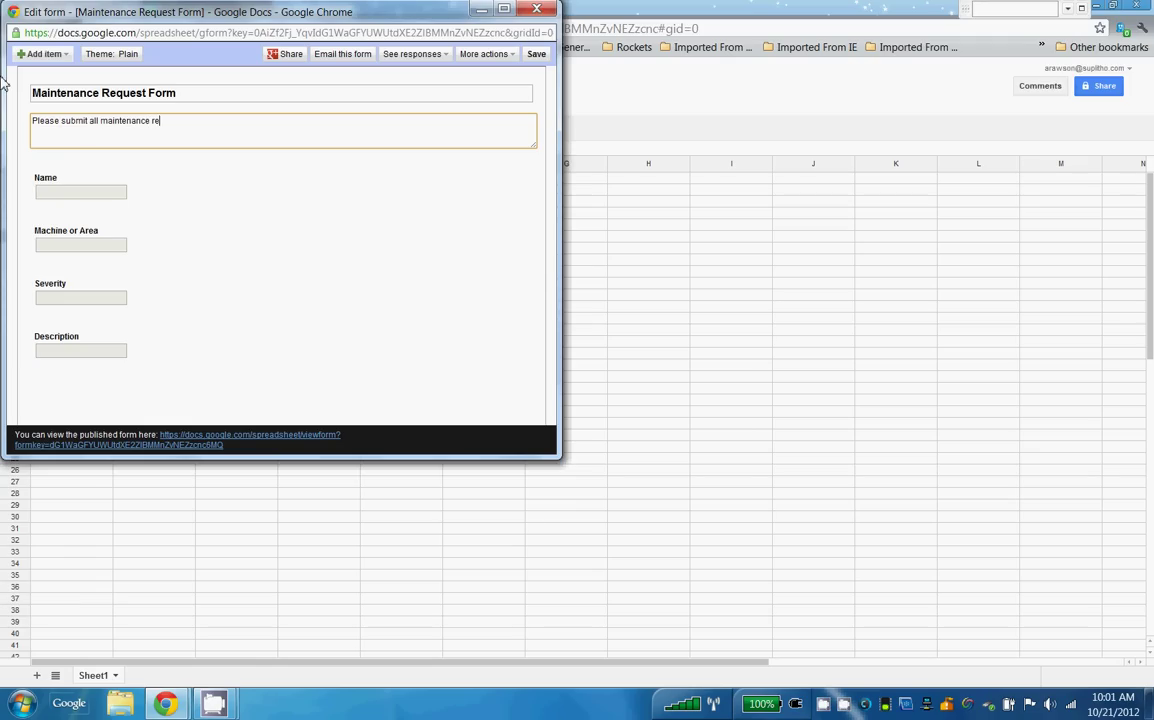
{"action": "type", "text": "quests using this form."}
{"action": "key", "text": "BackSpace"}
{"action": "key", "text": "BackSpace"}
{"action": "key", "text": "BackSpace"}
{"action": "type", "text": "rm."}
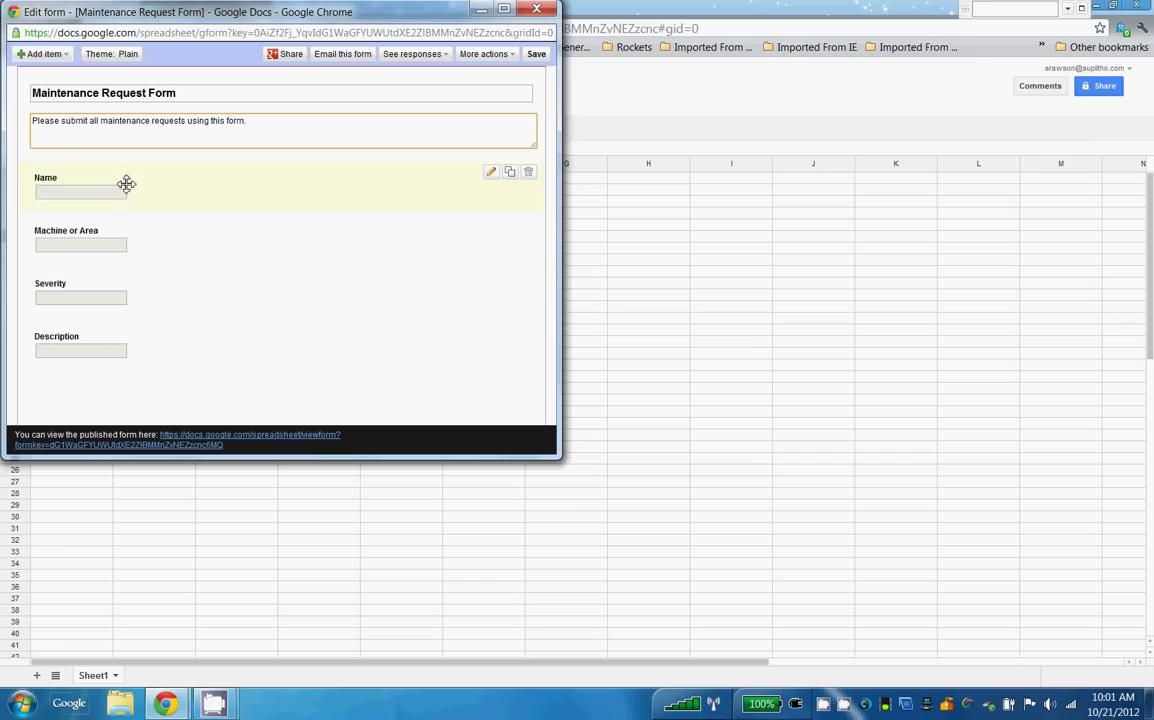
Edit the Name question and add help text 'You can give us your name if you choose.'.
{"action": "left_click", "coordinate": [492, 174]}
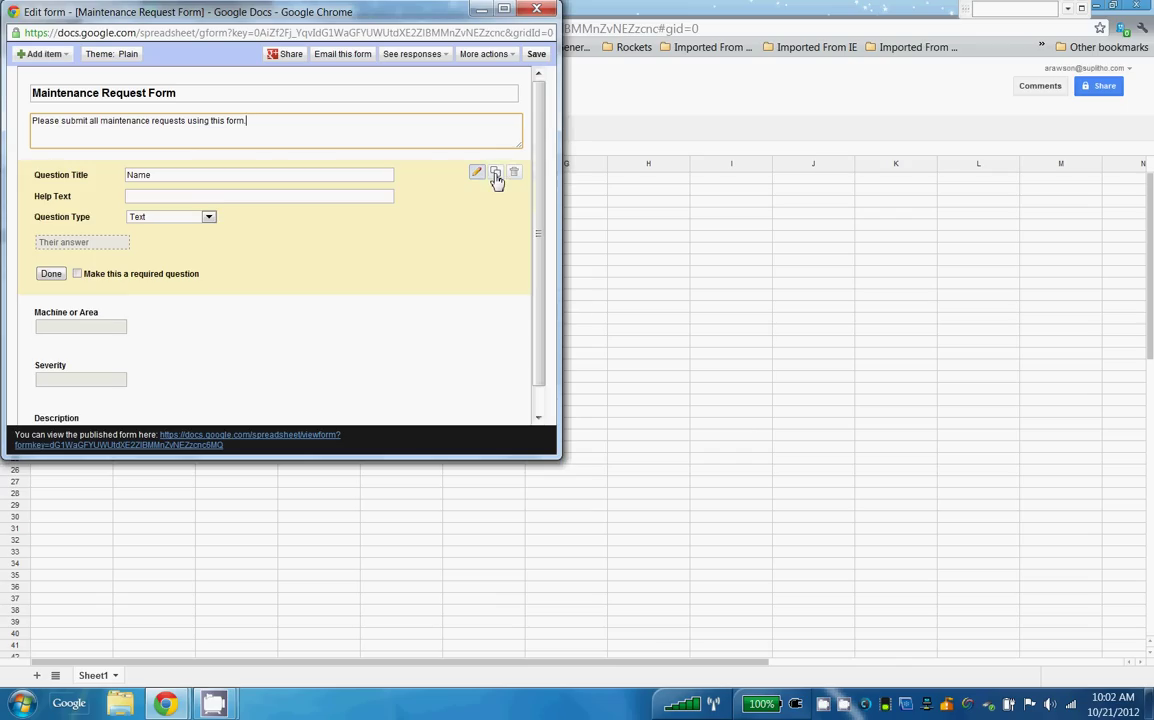
{"action": "left_click", "coordinate": [221, 199]}
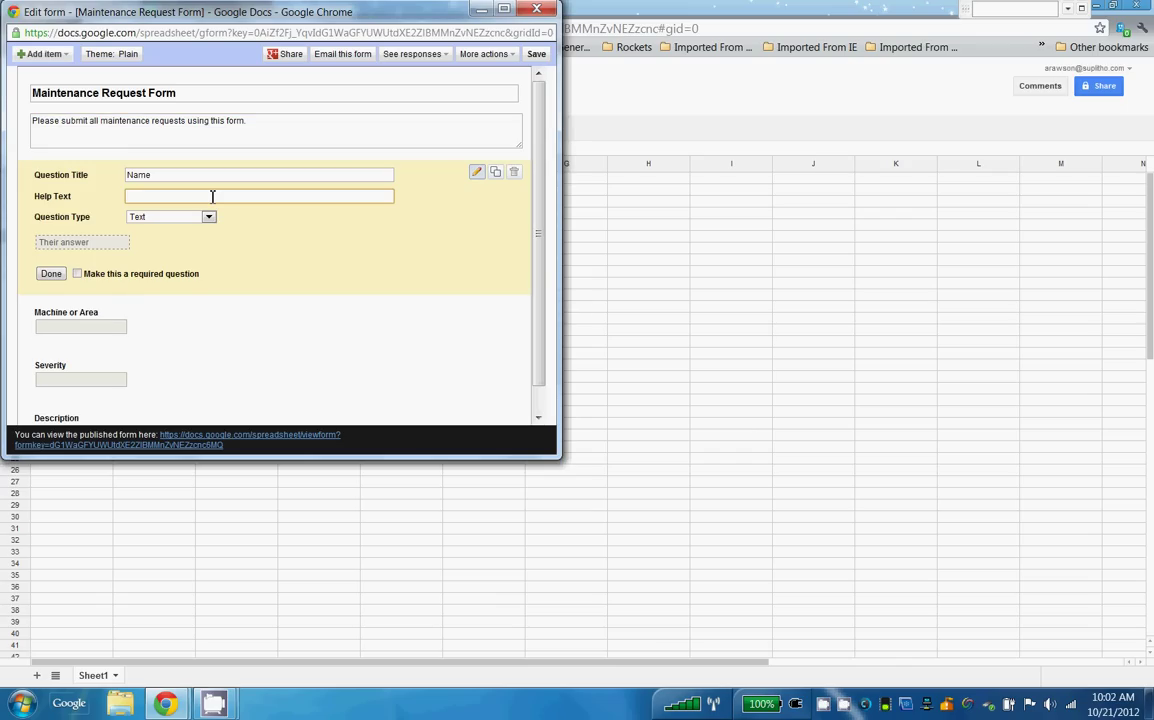
{"action": "type", "text": "Your n"}
{"action": "key", "text": "BackSpace"}
{"action": "key", "text": "BackSpace"}
{"action": "key", "text": "BackSpace"}
{"action": "type", "text": "can give us your name if you choos"}
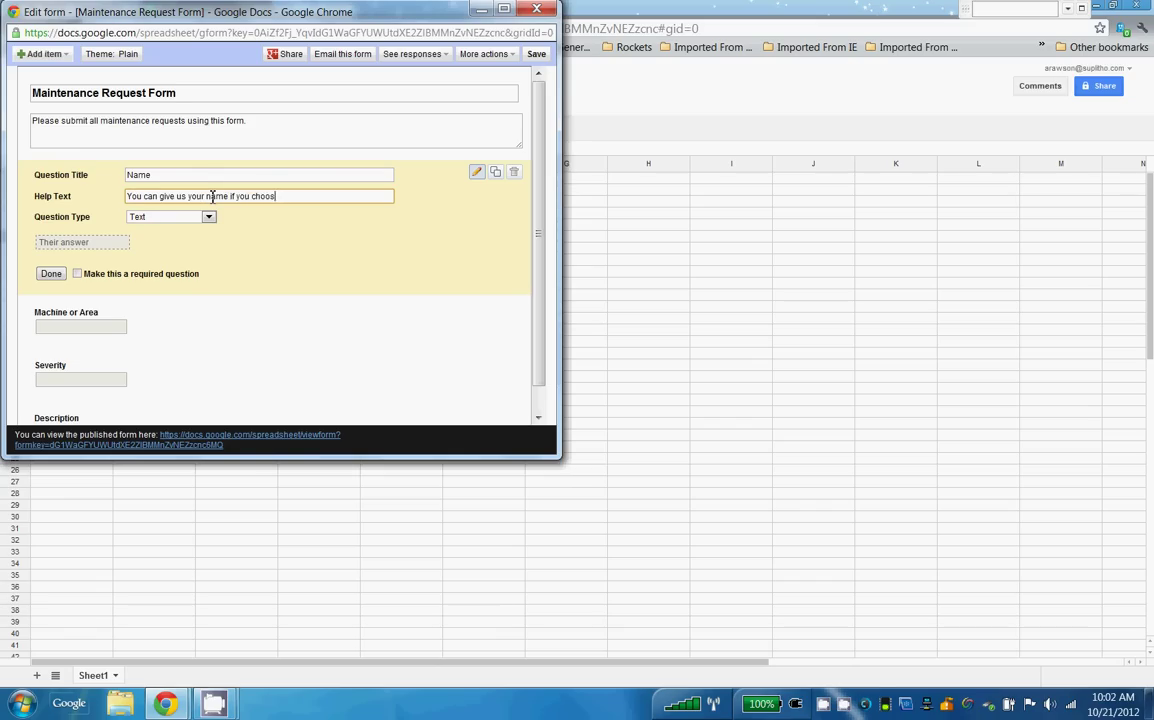
{"action": "type", "text": "e."}
Finish the Name question and give Machine or Area the help text 'Tell us where the issue is'.
{"action": "left_click", "coordinate": [51, 276]}
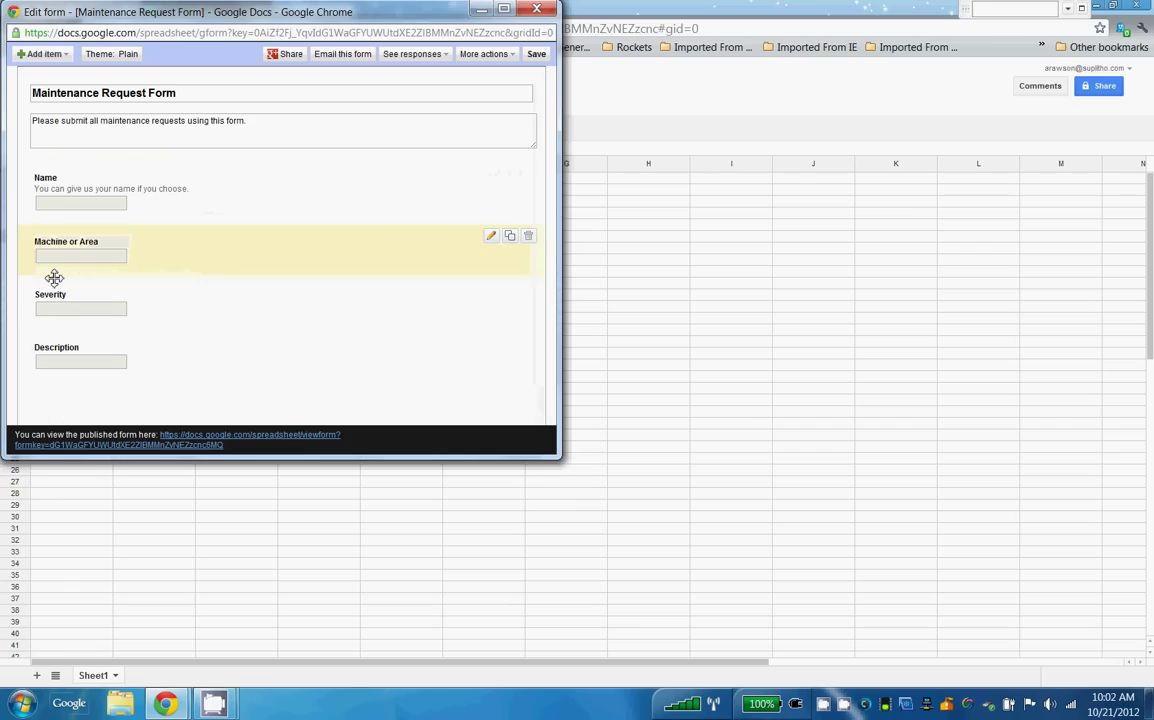
{"action": "left_click", "coordinate": [492, 240]}
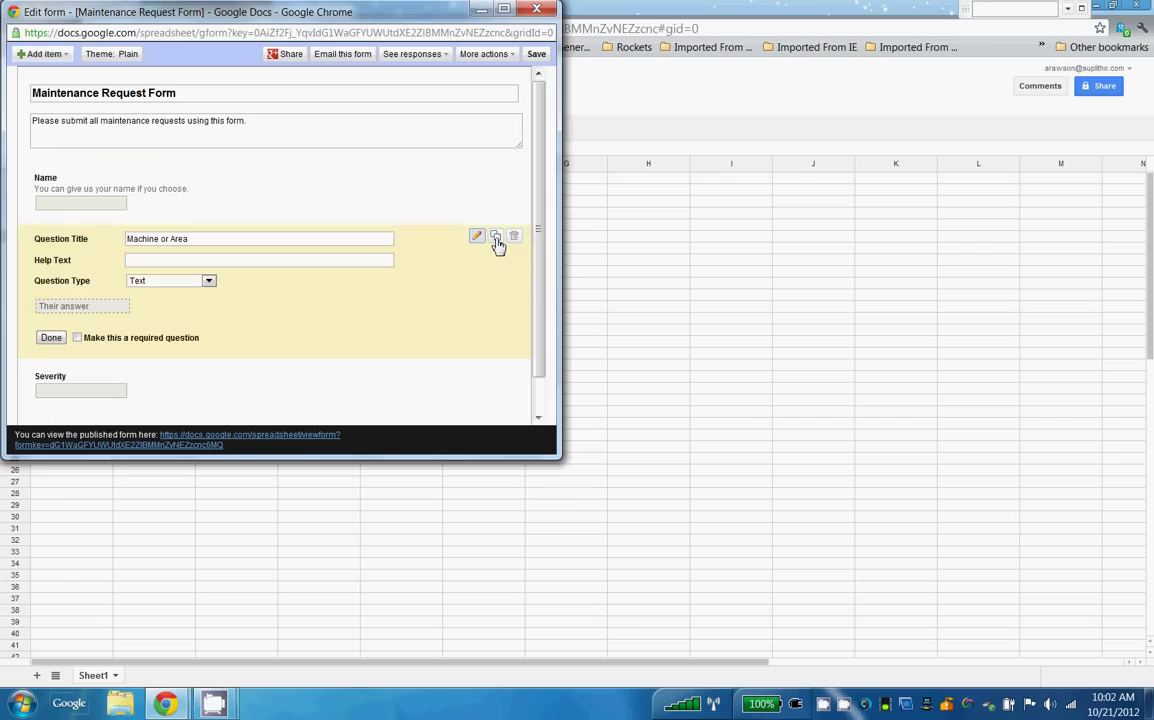
{"action": "left_click", "coordinate": [222, 262]}
{"action": "type", "text": "tell"}
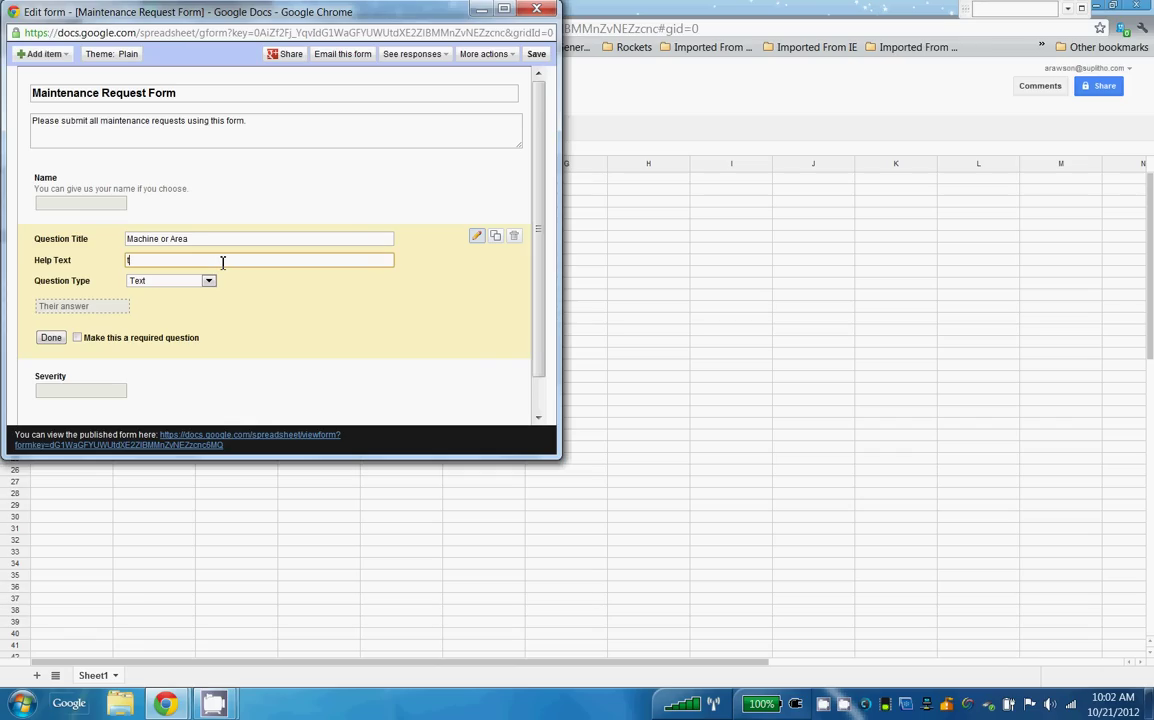
{"action": "key", "text": "BackSpace"}
{"action": "key", "text": "BackSpace"}
{"action": "key", "text": "BackSpace"}
{"action": "key", "text": "BackSpace"}
{"action": "type", "text": "Tel "}
{"action": "type", "text": "l us whic"}
{"action": "type", "text": "h"}
{"action": "key", "text": "BackSpace"}
{"action": "key", "text": "BackSpace"}
{"action": "key", "text": "BackSpace"}
{"action": "key", "text": "BackSpace"}
{"action": "type", "text": "ere the issue is"}
Make Machine or Area a choose-from-list question with Big Press, Little Press, Die Cutter, Sticher, Facility.
{"action": "left_click", "coordinate": [209, 281]}
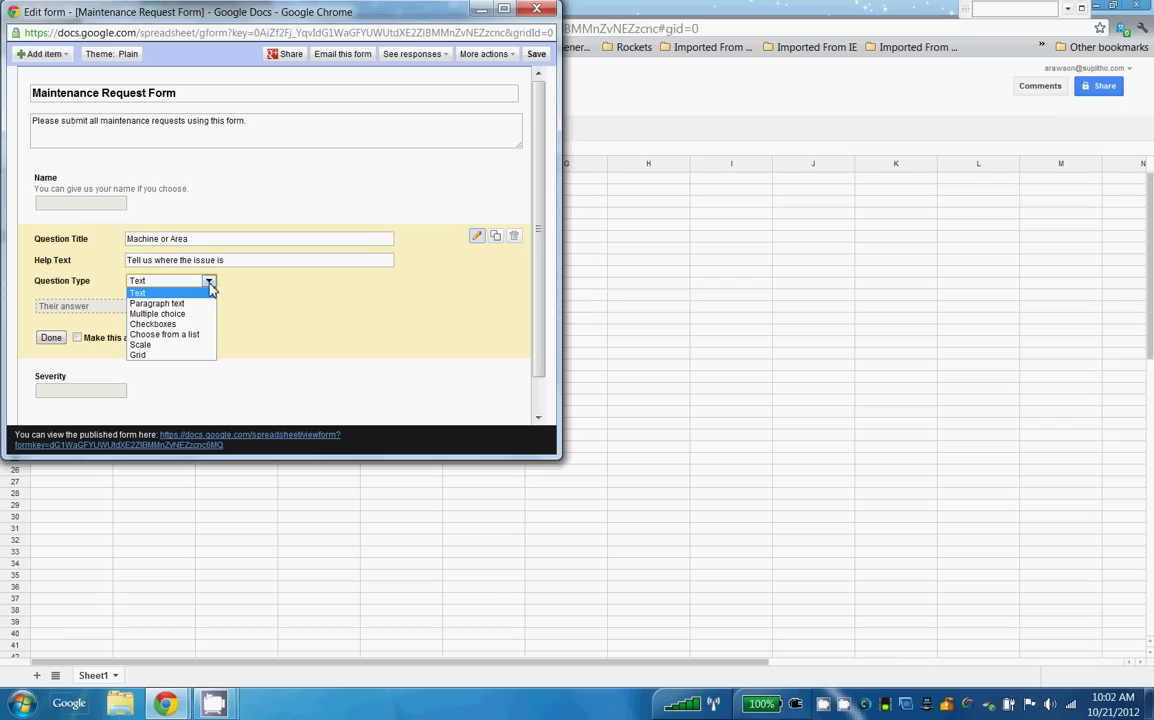
{"action": "left_click", "coordinate": [168, 334]}
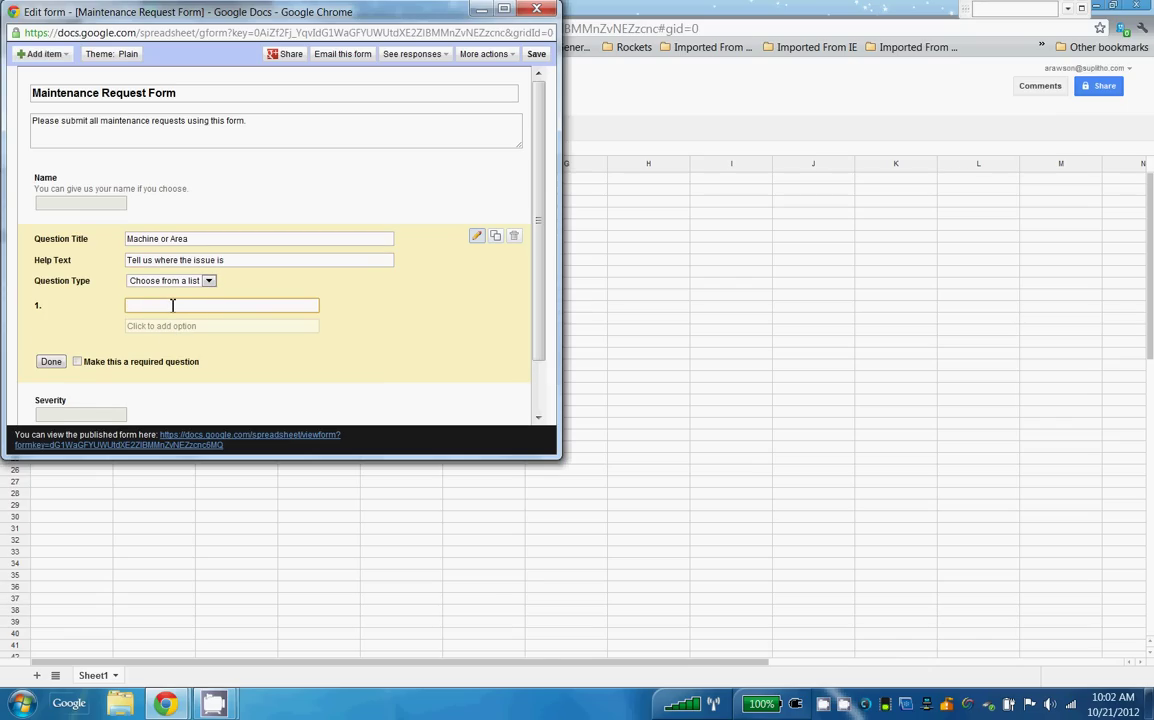
{"action": "type", "text": "Big Press"}
{"action": "key", "text": "Return"}
{"action": "type", "text": "Li"}
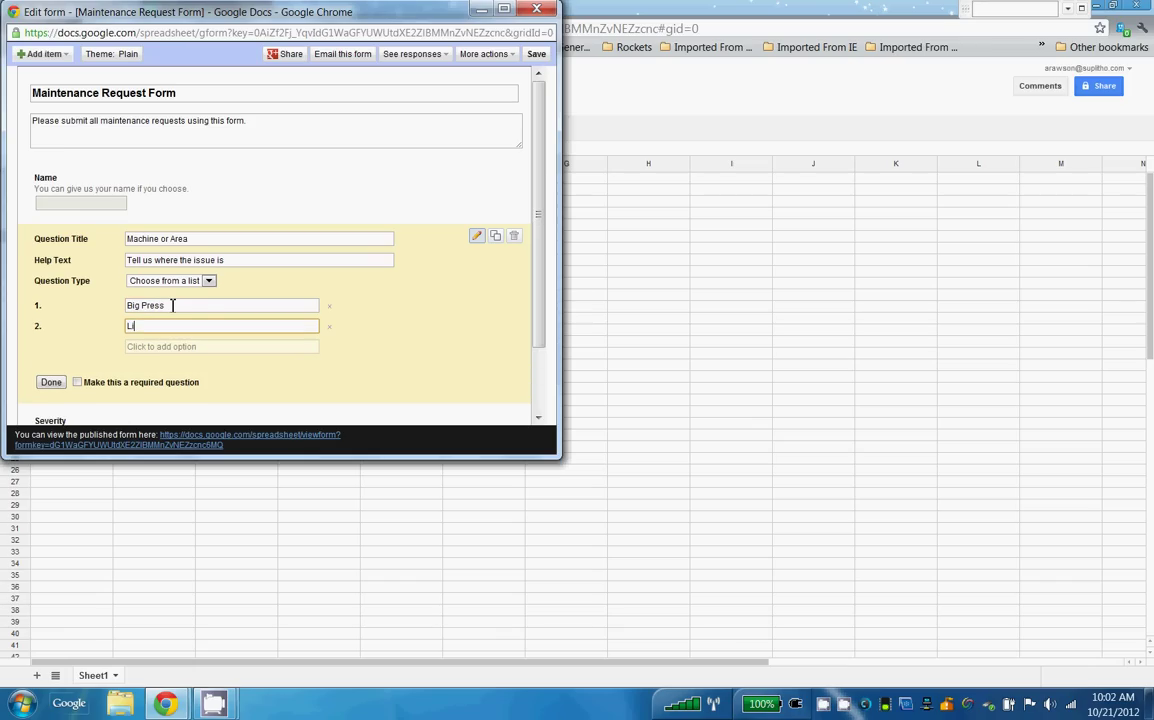
{"action": "type", "text": "ttle Press"}
{"action": "key", "text": "Return"}
{"action": "type", "text": "Die "}
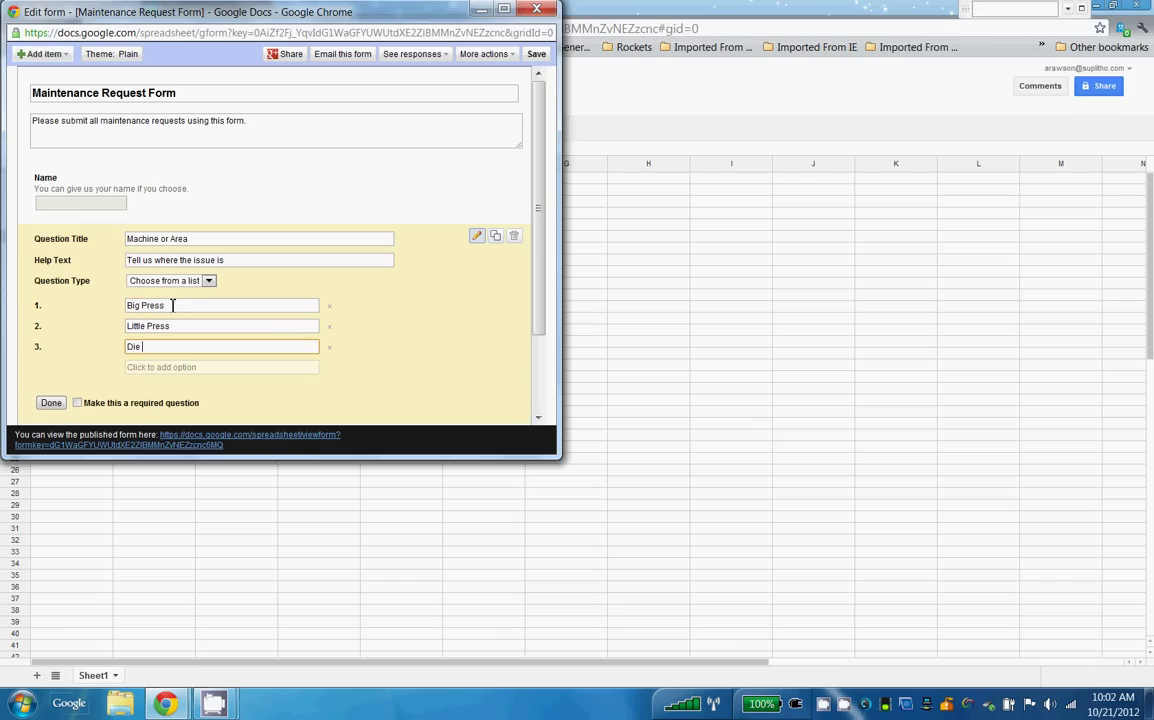
{"action": "type", "text": "Cutter"}
{"action": "key", "text": "Return"}
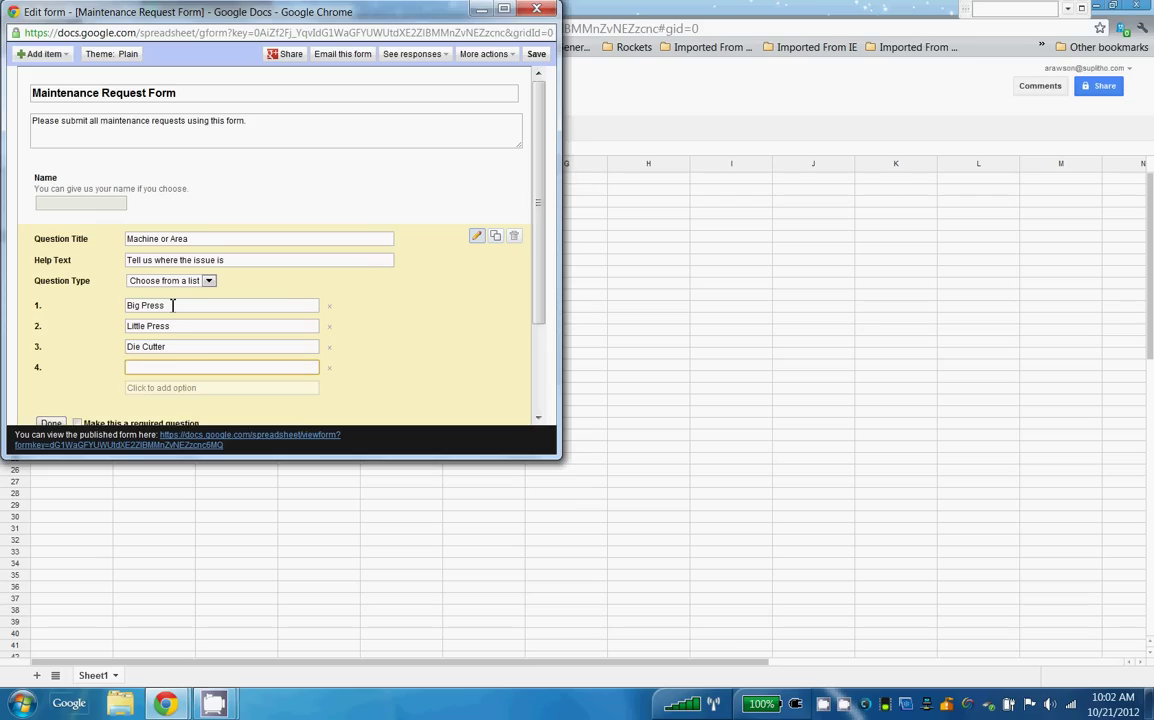
{"action": "type", "text": "St"}
{"action": "type", "text": "ichi"}
{"action": "type", "text": "er"}
{"action": "key", "text": "Return"}
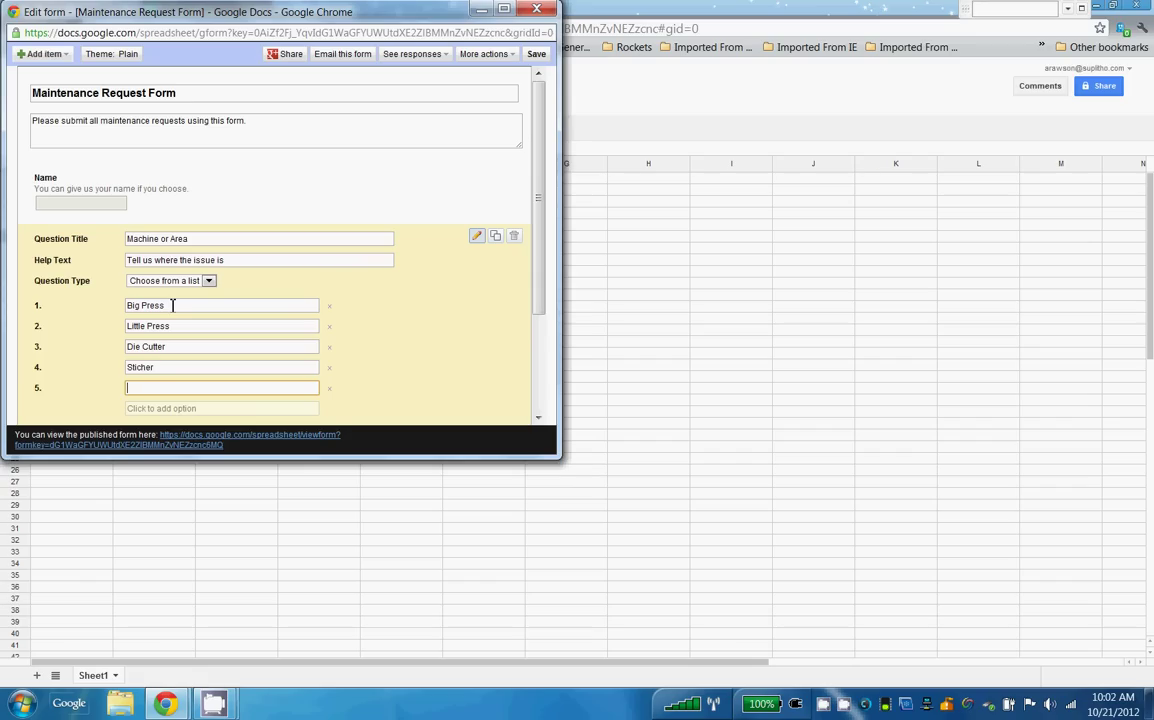
{"action": "type", "text": "Facility"}
{"action": "left_click_drag", "start_coordinate": [559, 457], "coordinate": [662, 609]}
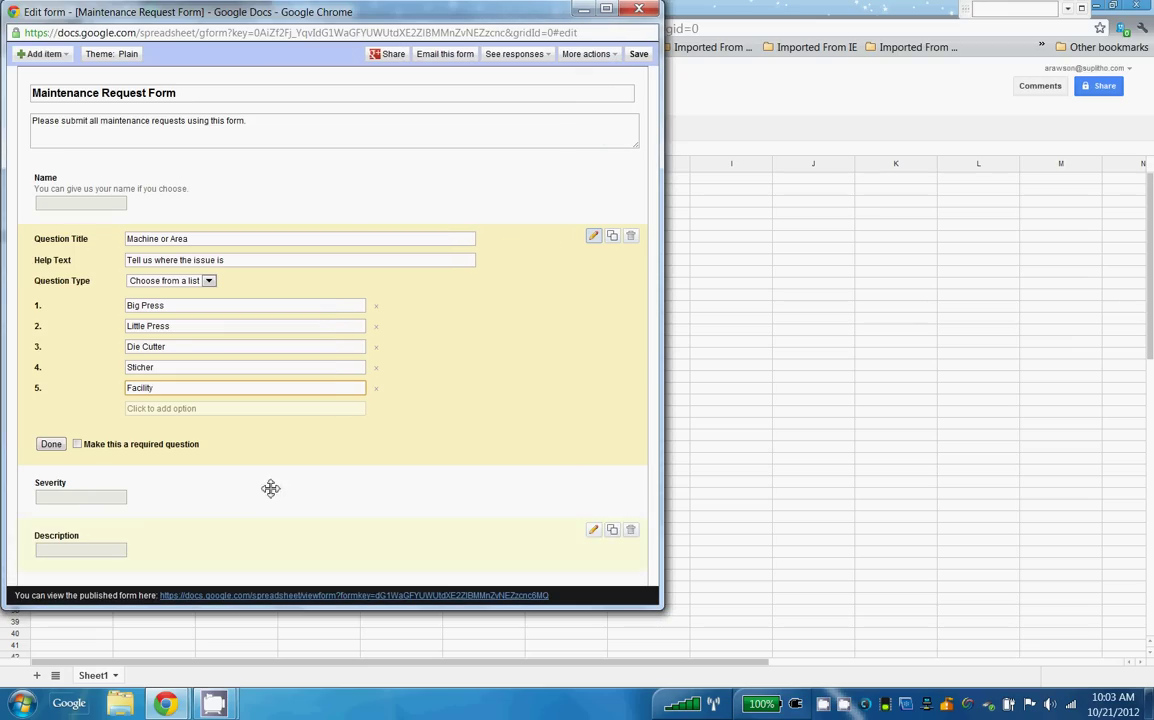
Make Machine or Area required, then change Severity to a 1–5 scale question.
{"action": "left_click", "coordinate": [79, 445]}
{"action": "left_click", "coordinate": [51, 444]}
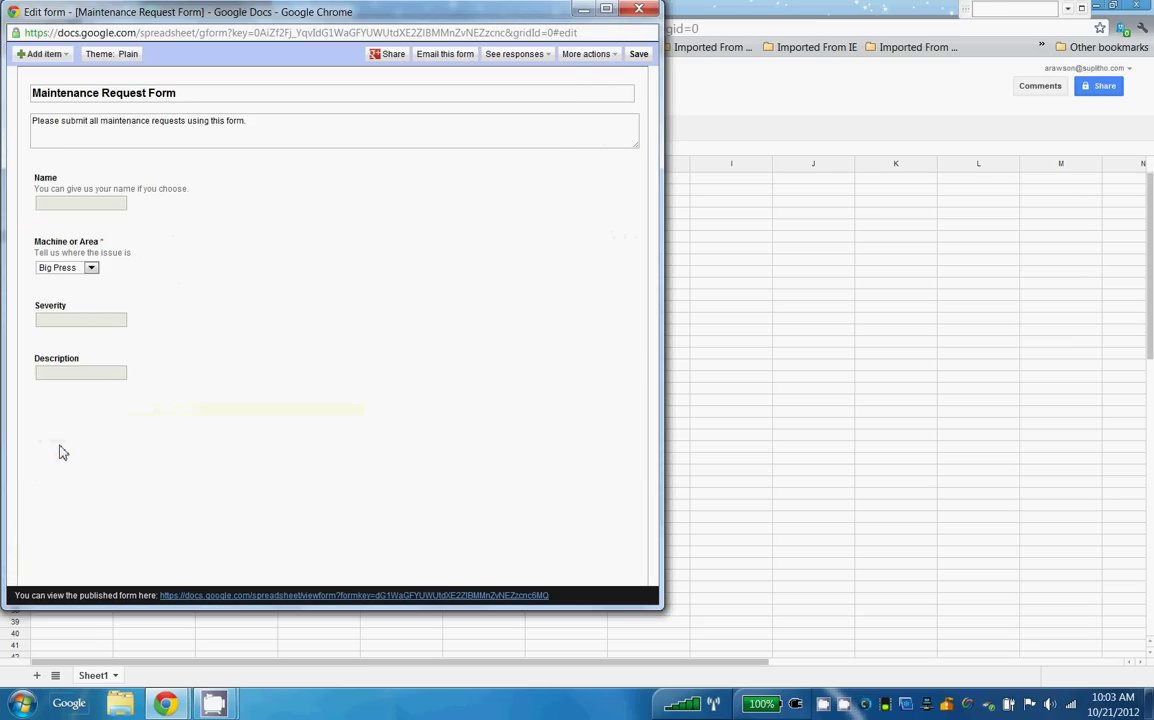
{"action": "mouse_move", "coordinate": [523, 314]}
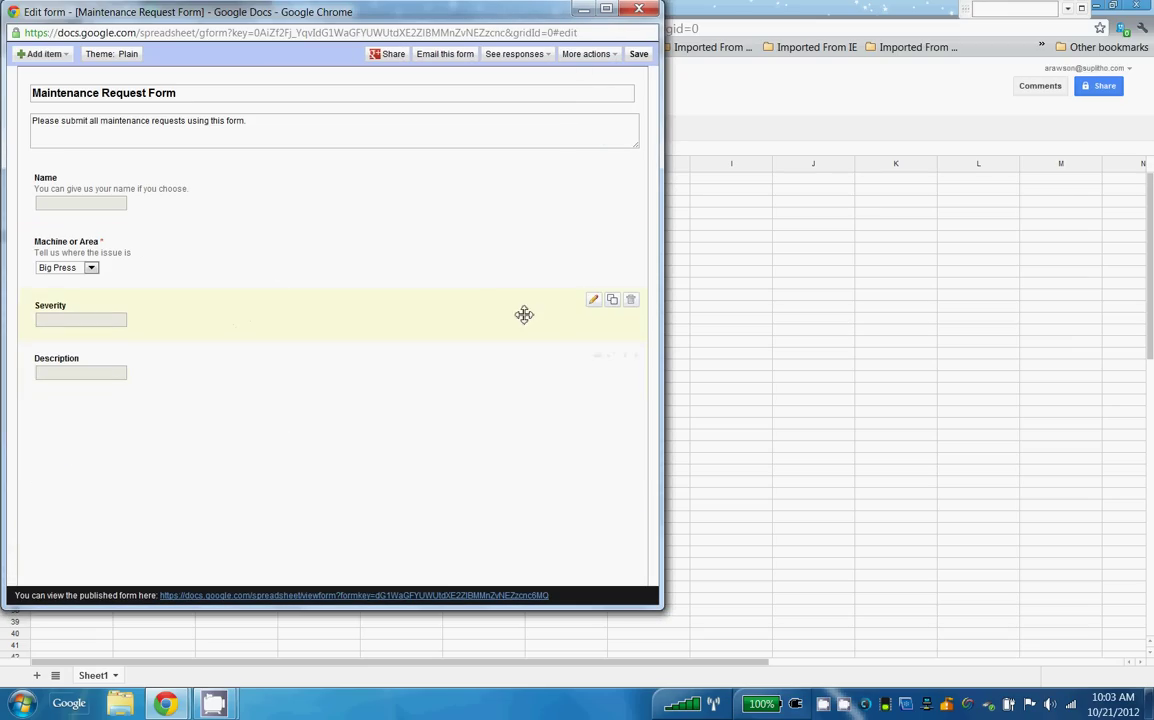
{"action": "left_click", "coordinate": [593, 302]}
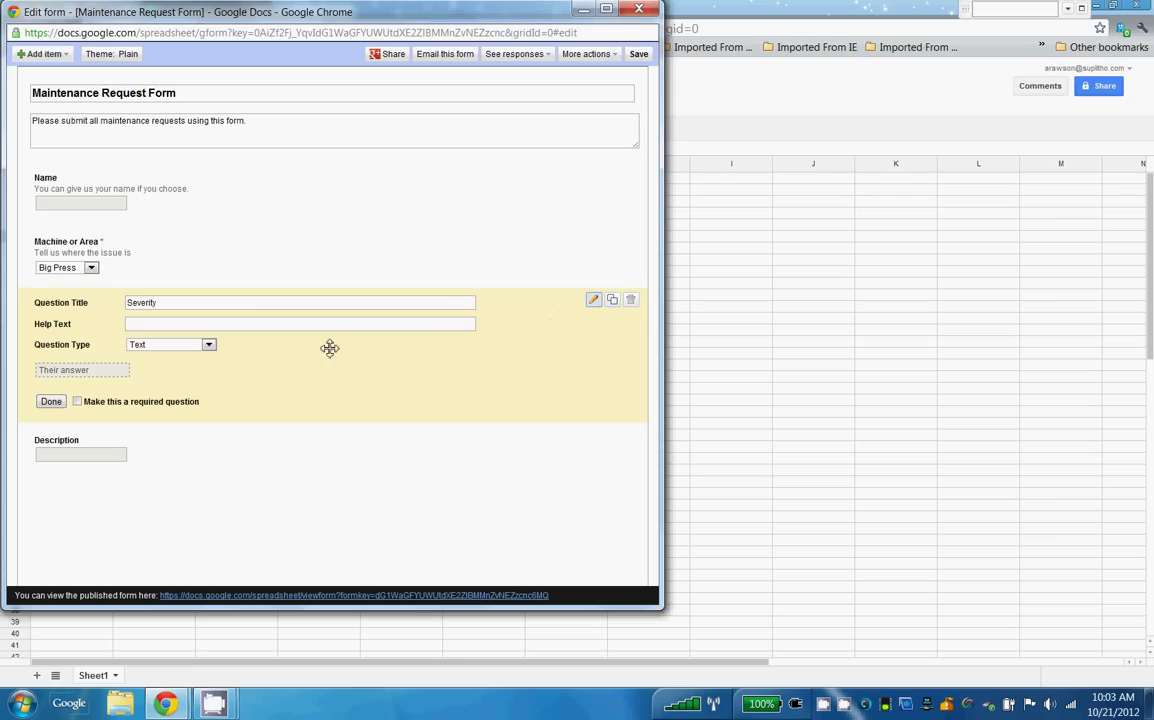
{"action": "left_click", "coordinate": [210, 346]}
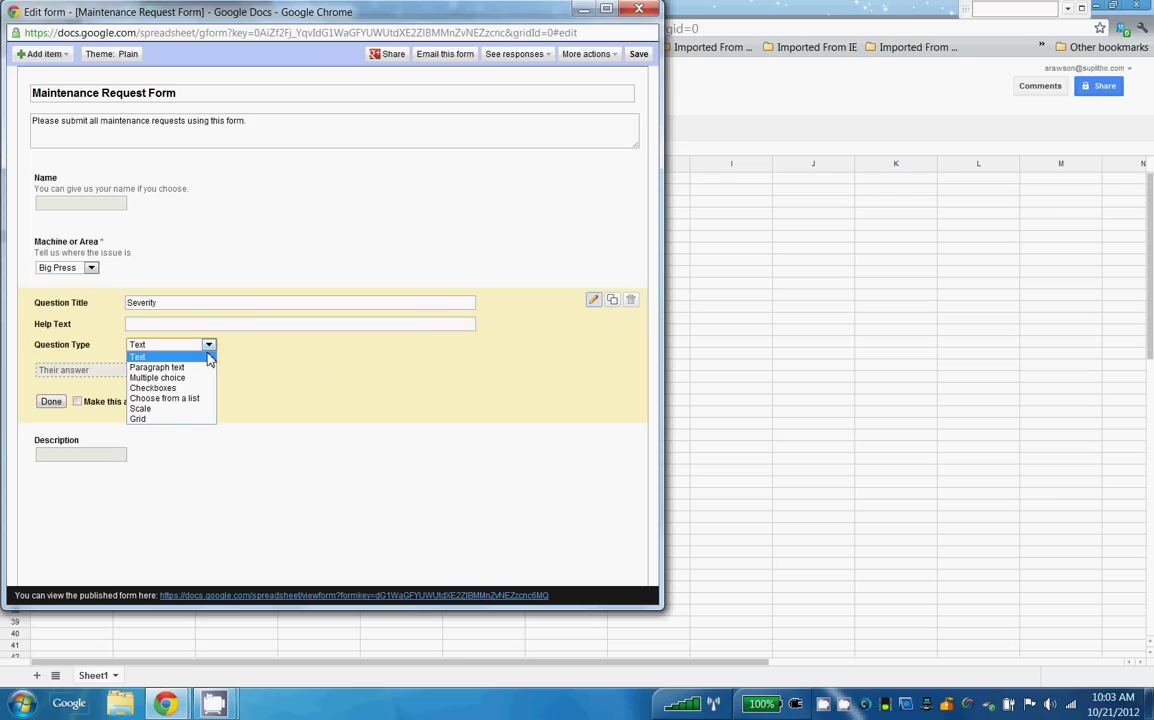
{"action": "left_click", "coordinate": [171, 411]}
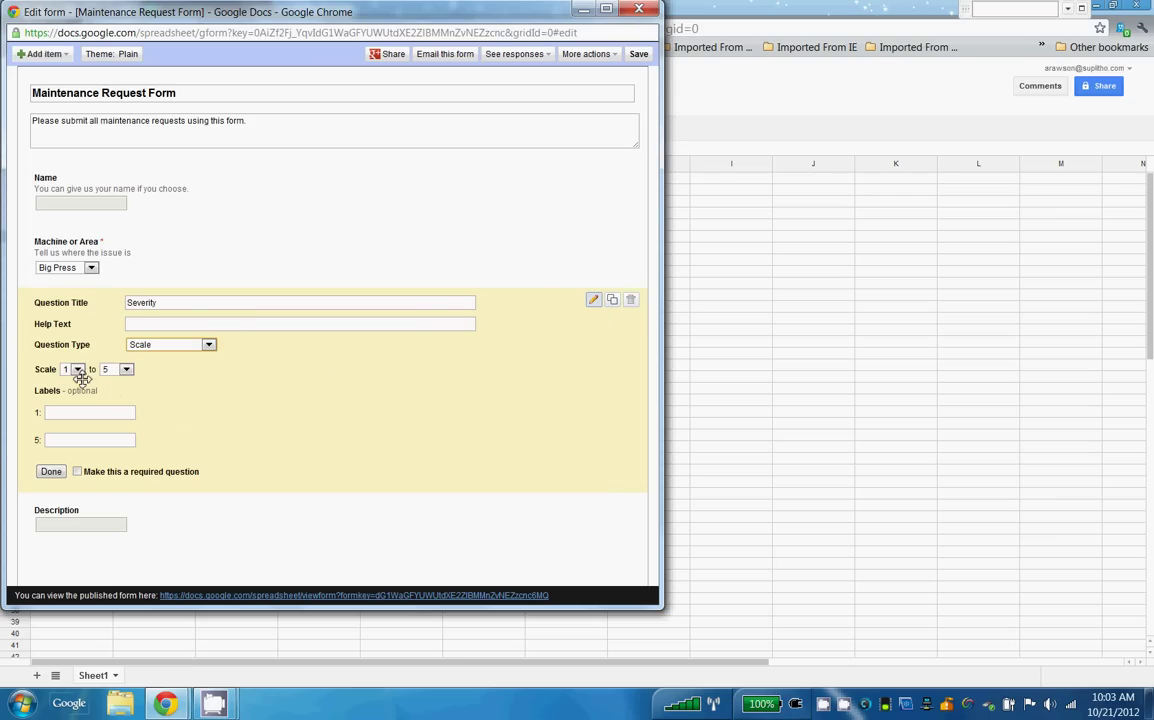
Label the Severity scale Nothing Urgent to Machine Down and make it required.
{"action": "left_click", "coordinate": [85, 411]}
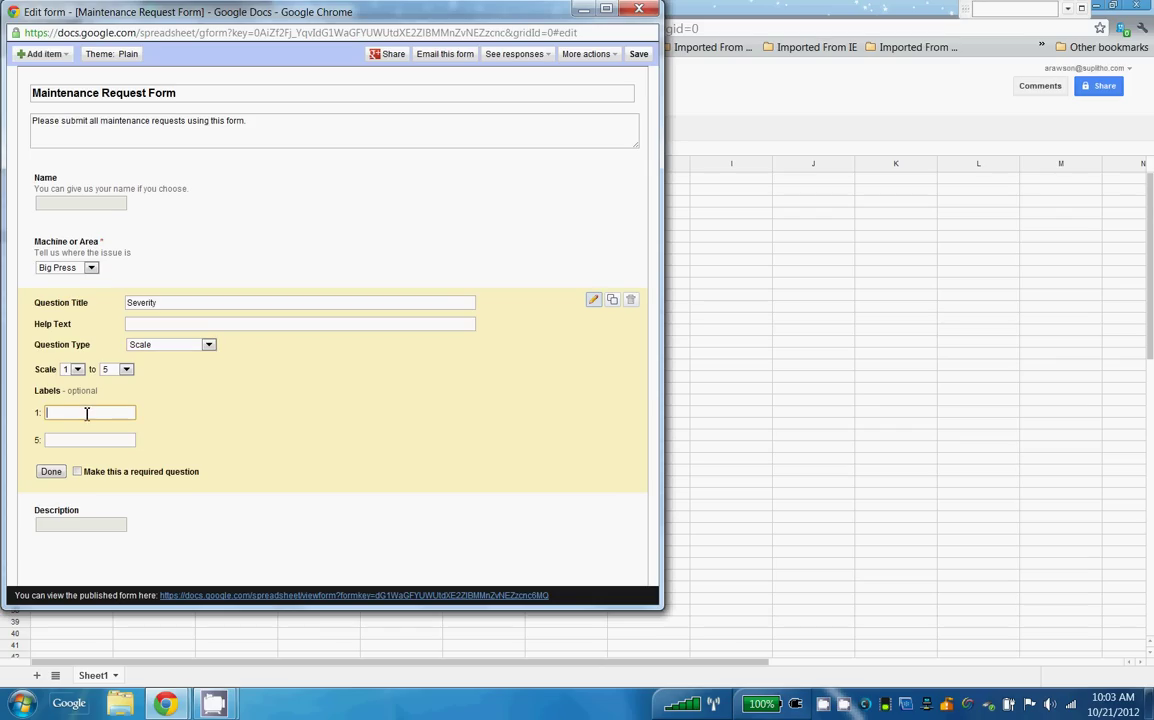
{"action": "type", "text": "Nothing Urgent"}
{"action": "key", "text": "Tab"}
{"action": "type", "text": "Ma"}
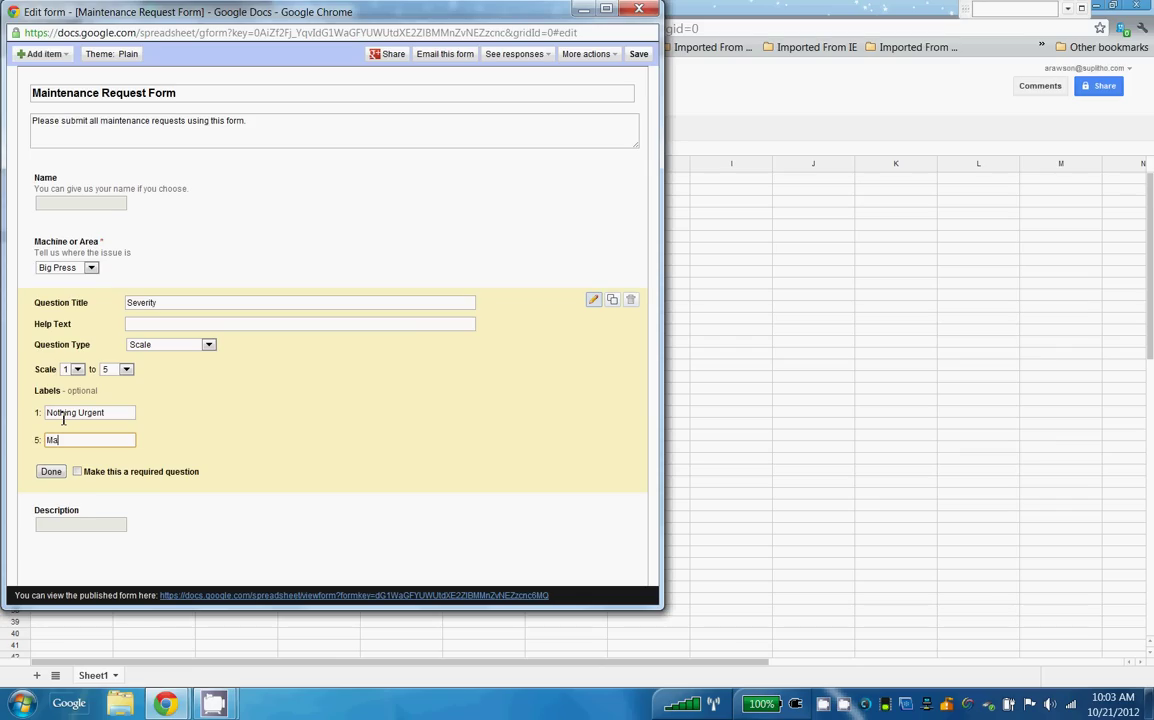
{"action": "type", "text": "chine Down"}
{"action": "left_click", "coordinate": [78, 471]}
Give Severity help text 'Tell us how important this maintenance issue is' and finish editing it.
{"action": "left_click", "coordinate": [205, 325]}
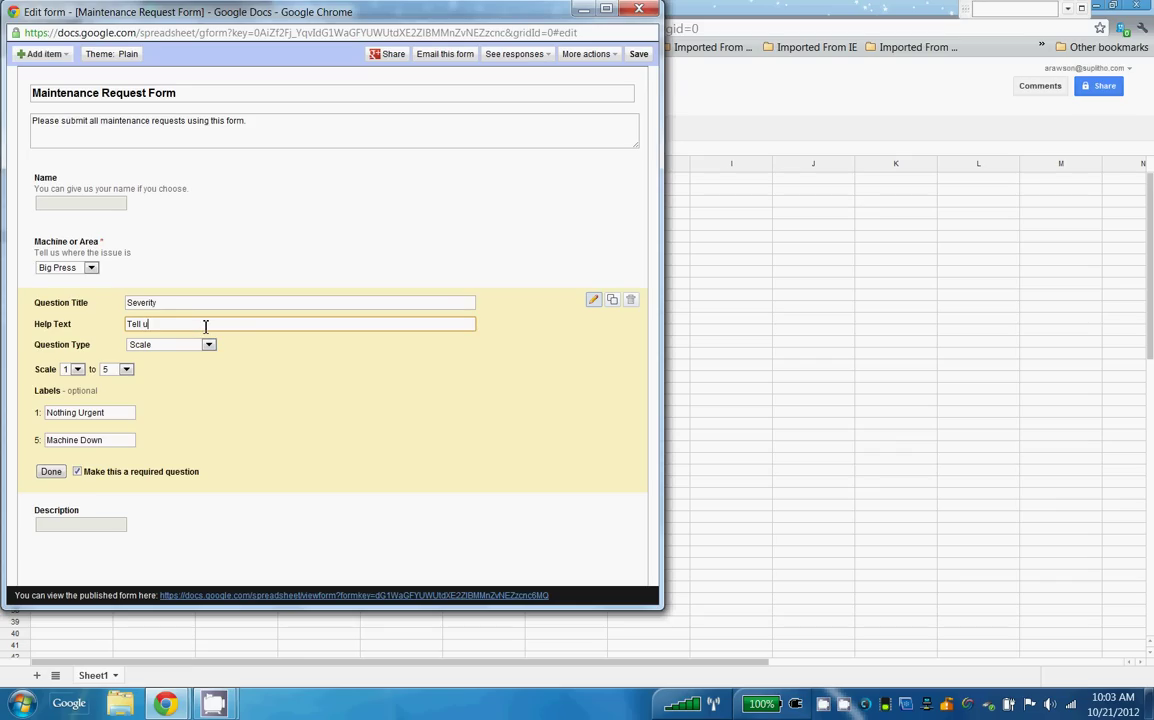
{"action": "type", "text": "Tell us how important this "}
{"action": "type", "text": "maintenance "}
{"action": "type", "text": "is ie"}
{"action": "key", "text": "BackSpace"}
{"action": "key", "text": "BackSpace"}
{"action": "type", "text": "ue is"}
{"action": "left_click", "coordinate": [50, 472]}
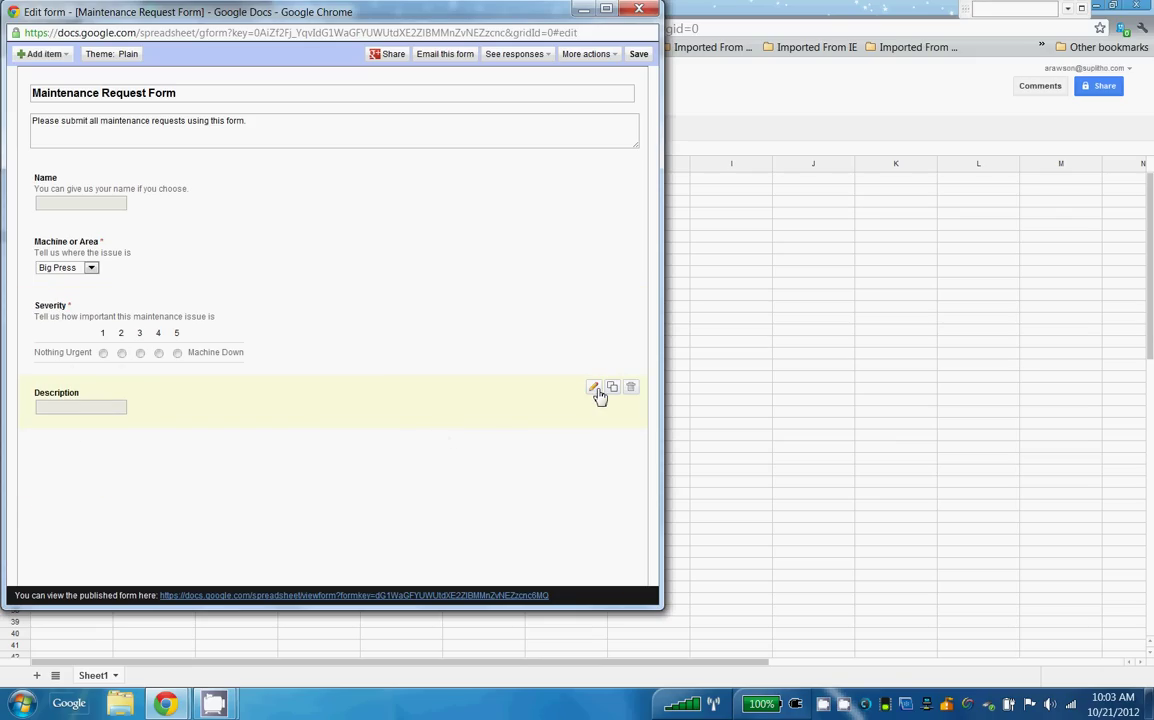
Make Description a required paragraph-text question with help text 'Please give us a description of the problem'.
{"action": "left_click", "coordinate": [595, 390]}
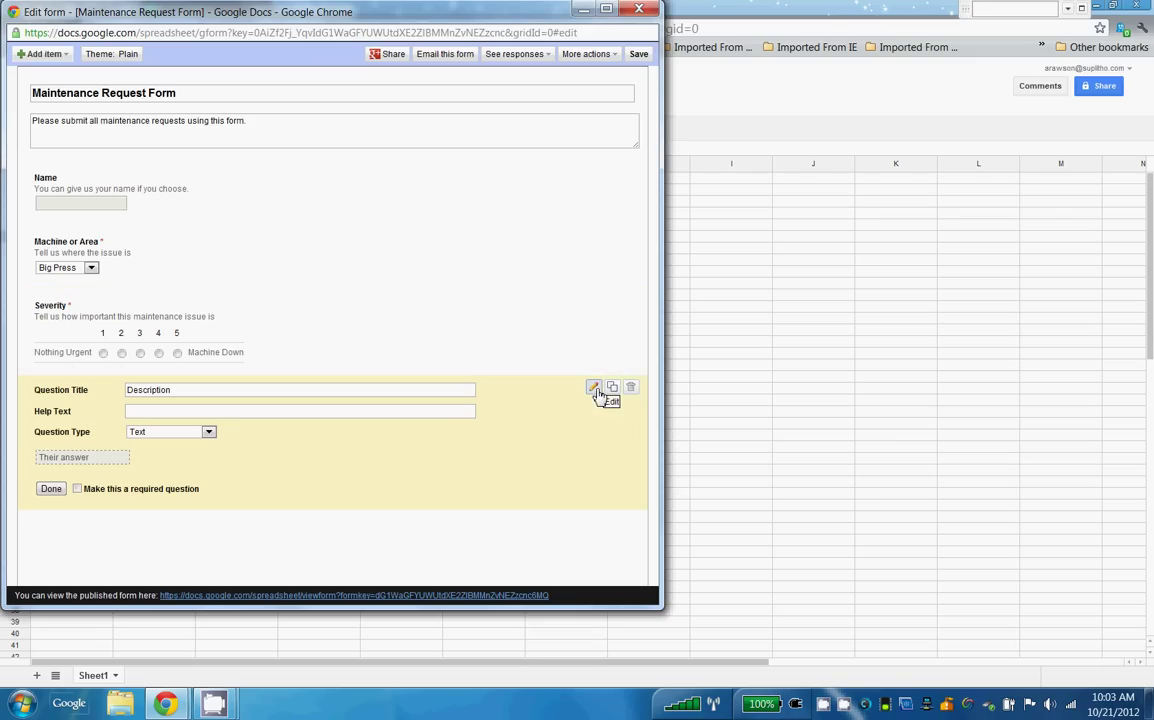
{"action": "left_click", "coordinate": [209, 432]}
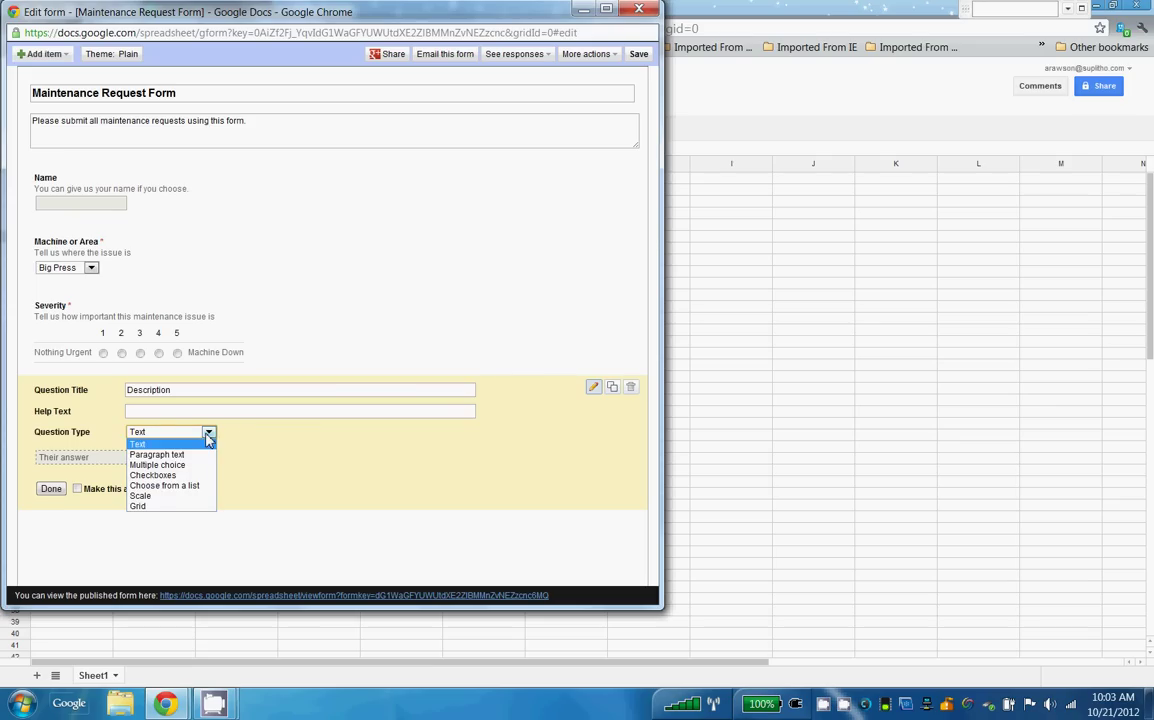
{"action": "left_click", "coordinate": [195, 455]}
{"action": "left_click", "coordinate": [218, 413]}
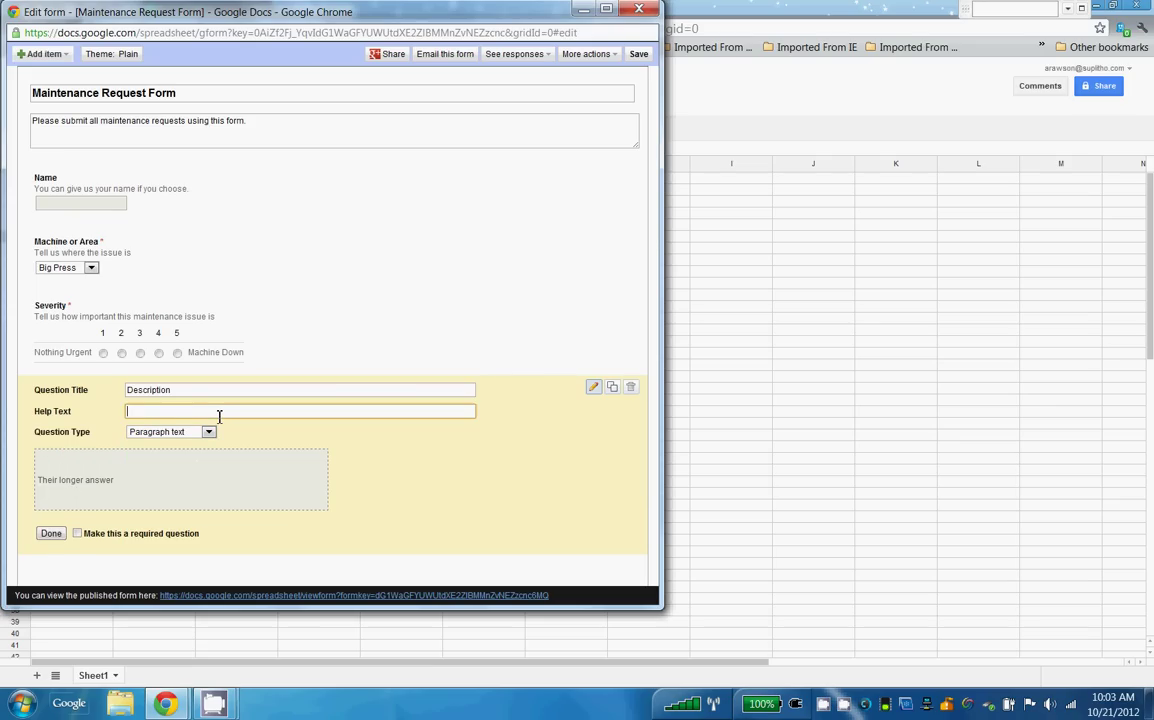
{"action": "type", "text": "Please give us a description of the problmem"}
{"action": "left_click", "coordinate": [75, 534]}
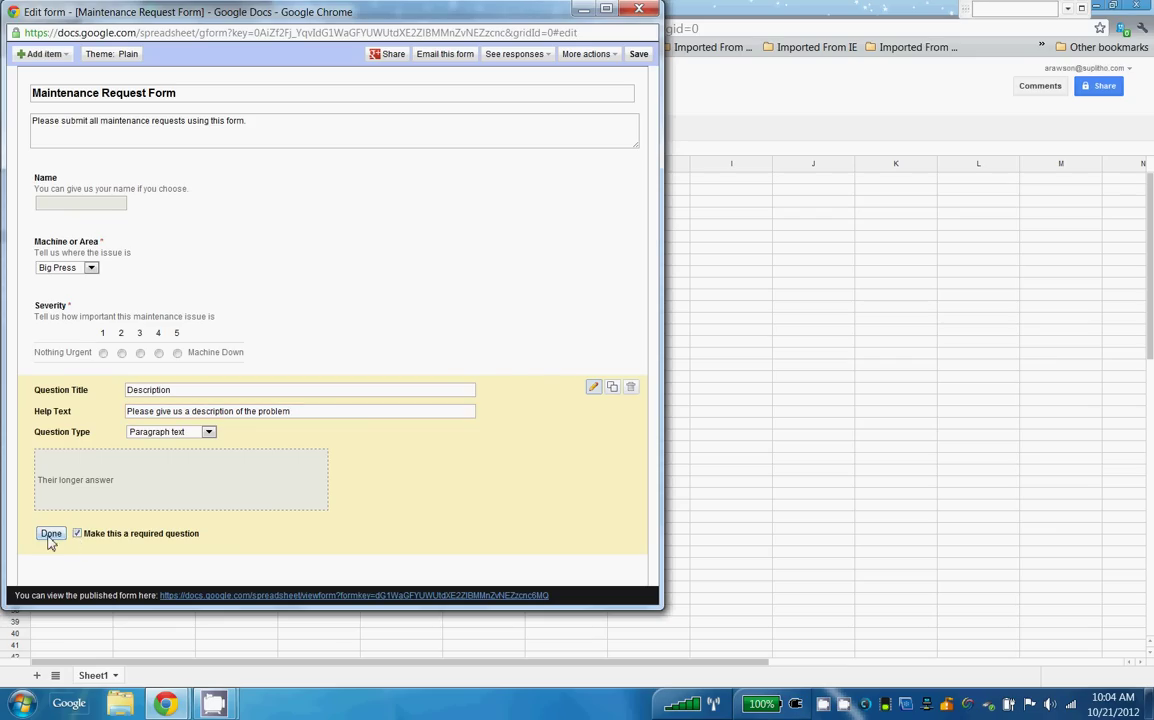
{"action": "left_click", "coordinate": [50, 534]}
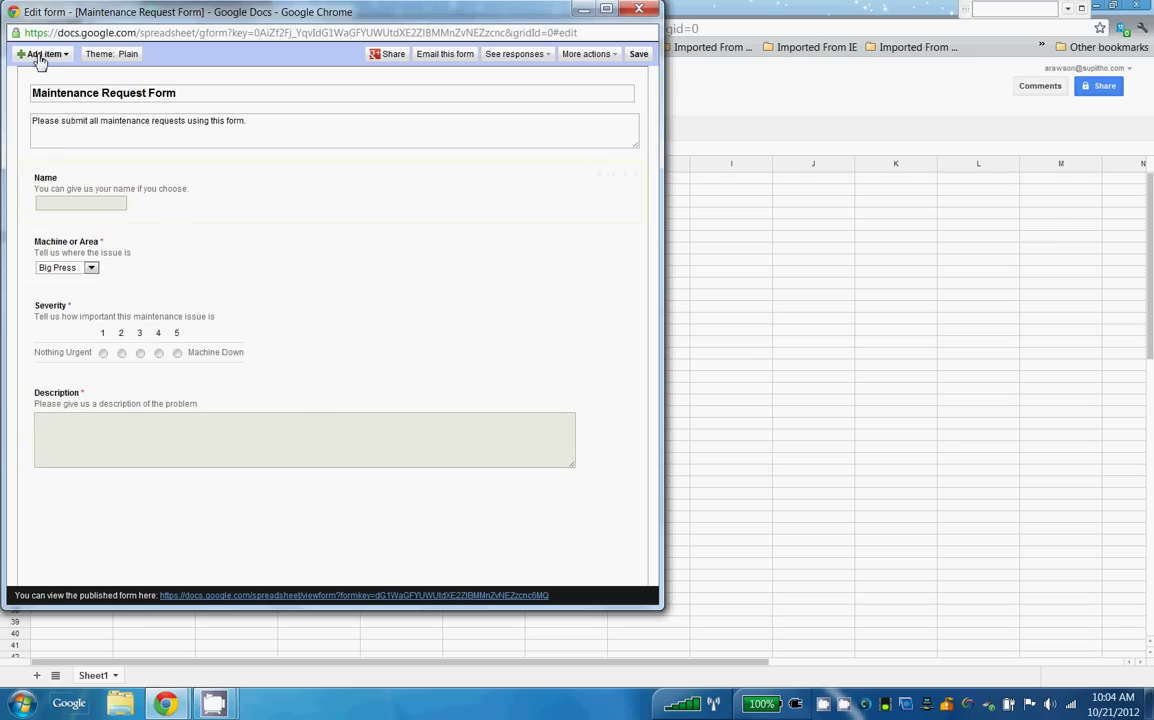
Switch the form's theme from Plain to Non-Profit and apply it.
{"action": "left_click", "coordinate": [101, 56]}
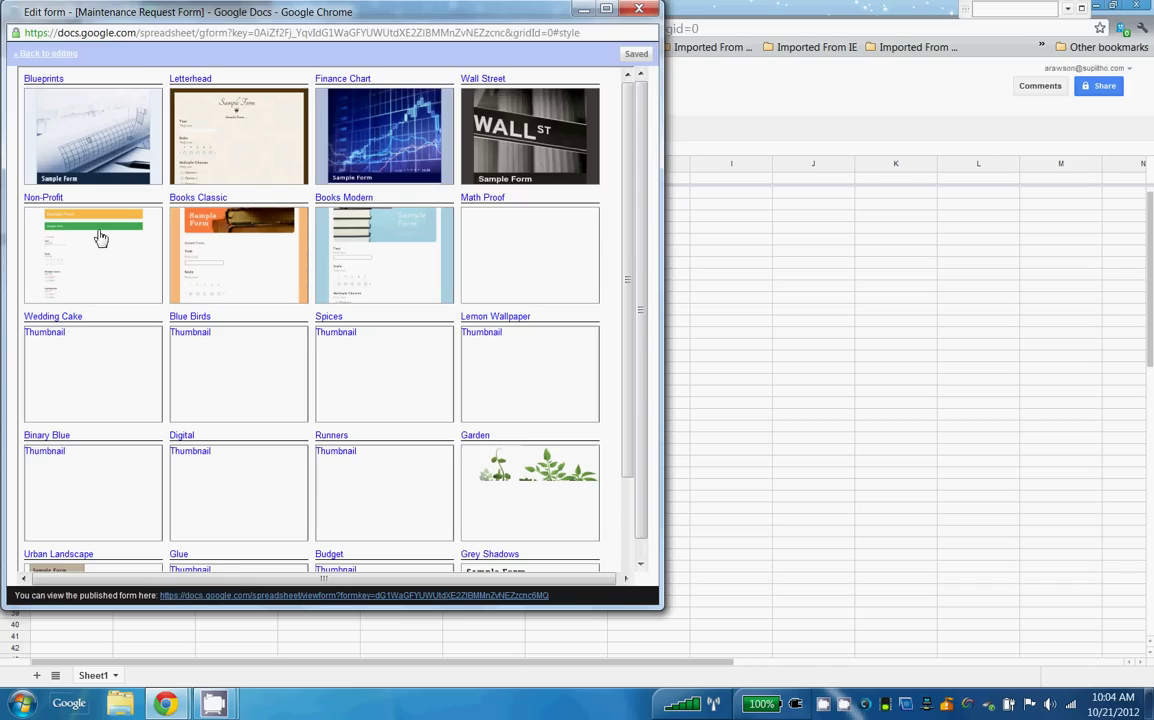
{"action": "left_click", "coordinate": [107, 252]}
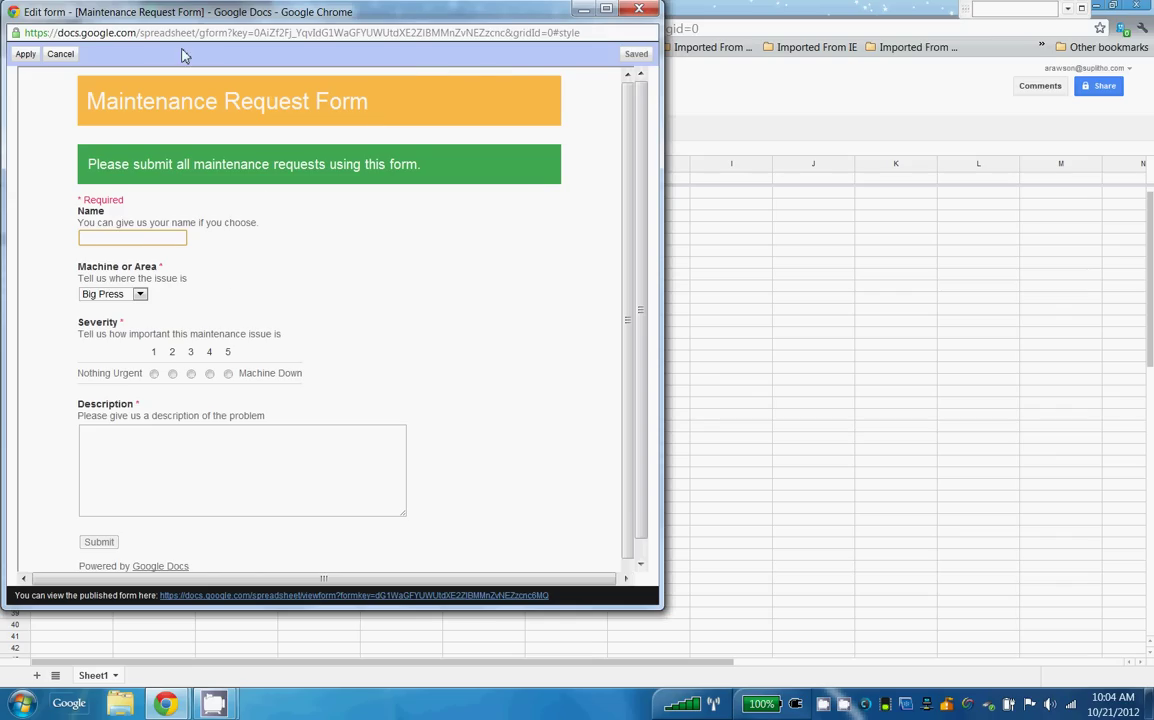
{"action": "left_click", "coordinate": [32, 56]}
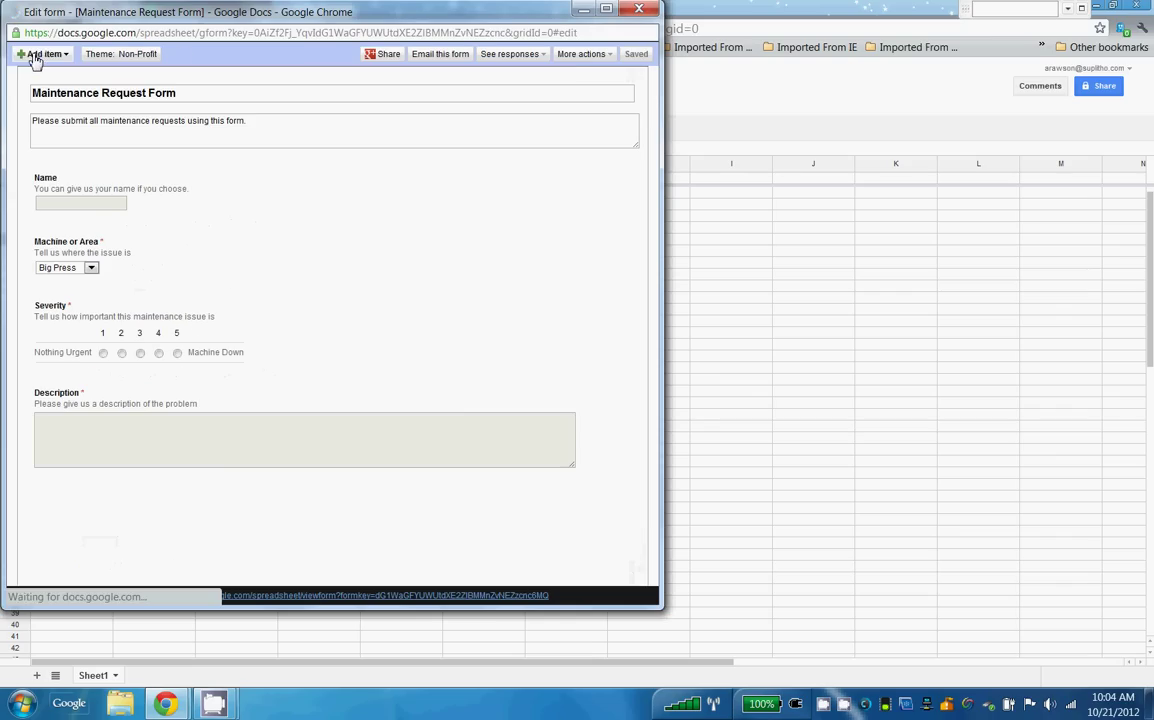
Review the More actions and See responses menus, then close the Edit form window.
{"action": "left_click", "coordinate": [576, 57]}
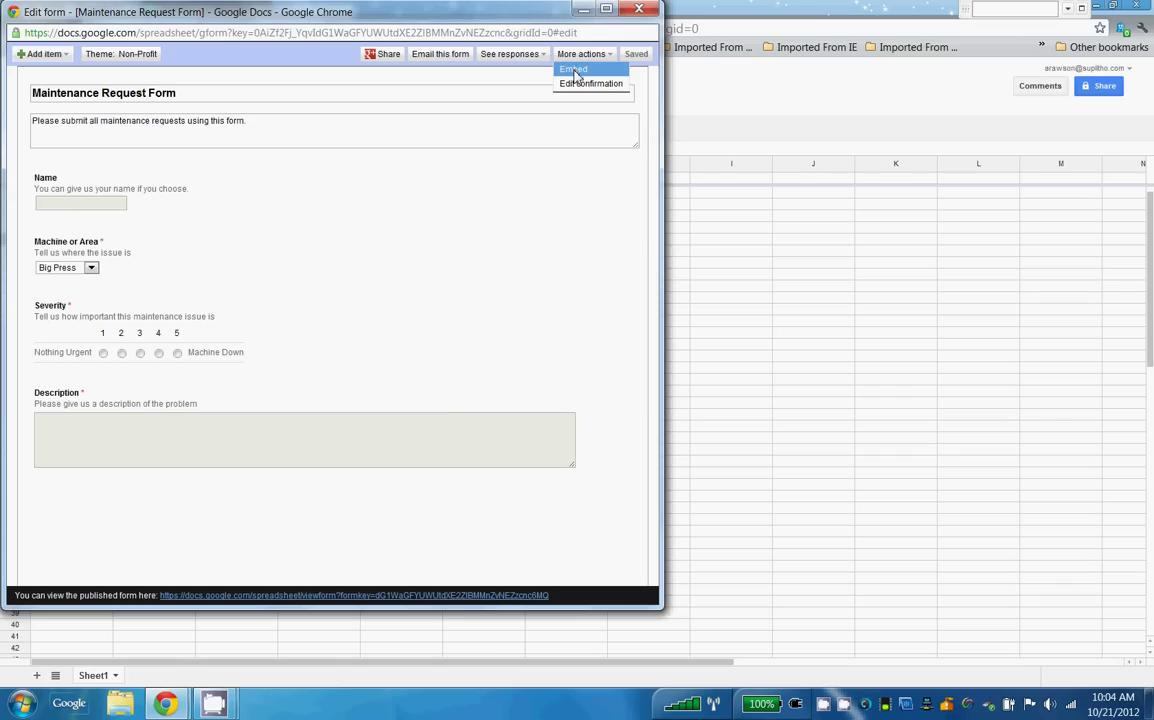
{"action": "left_click", "coordinate": [541, 61]}
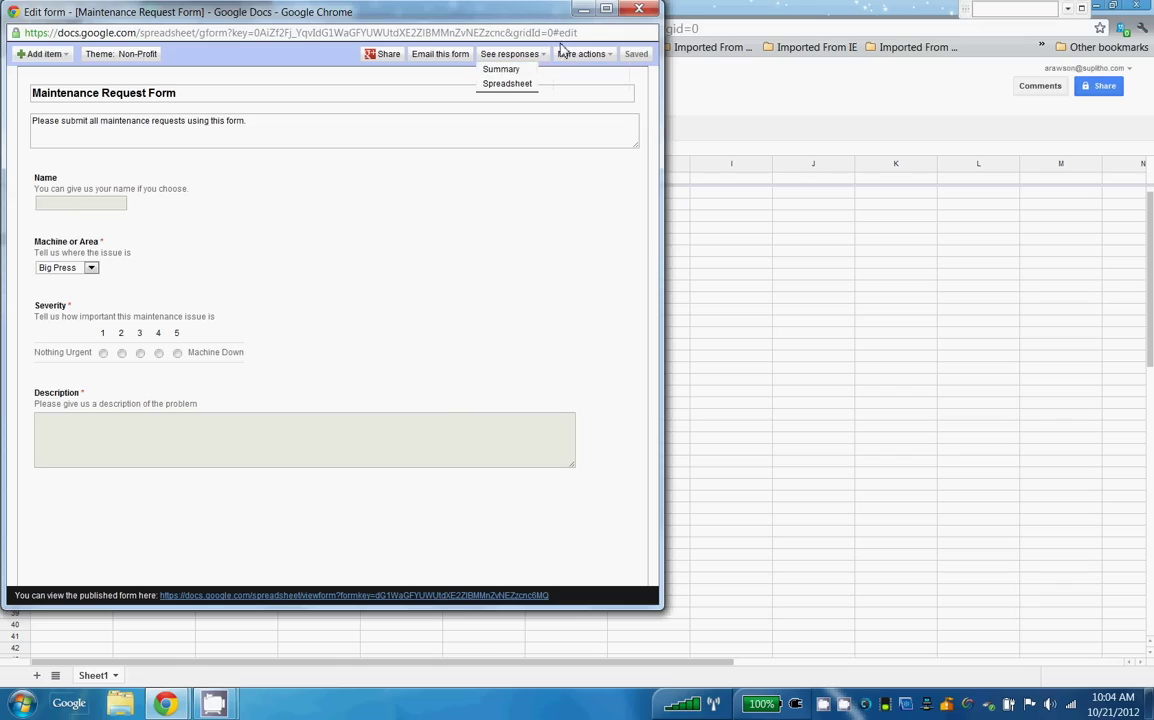
{"action": "left_click", "coordinate": [641, 12]}
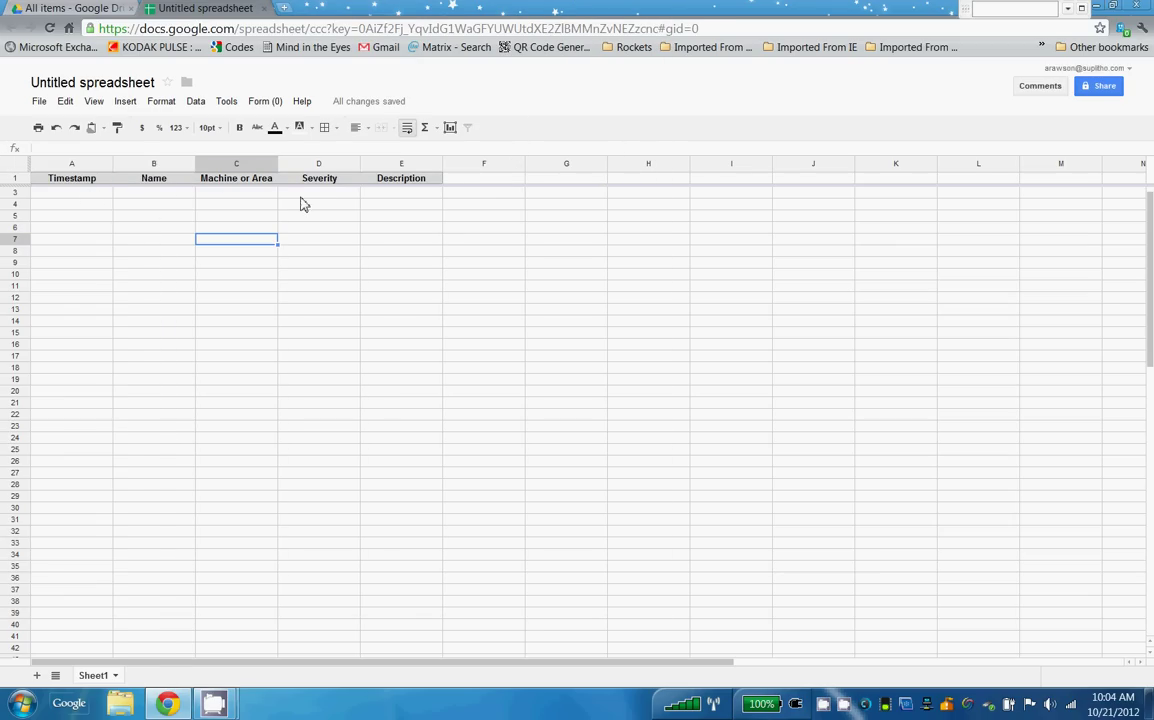
Open the live form, enter the respondent's name and choose Die Cutter as the machine.
{"action": "left_click", "coordinate": [276, 102]}
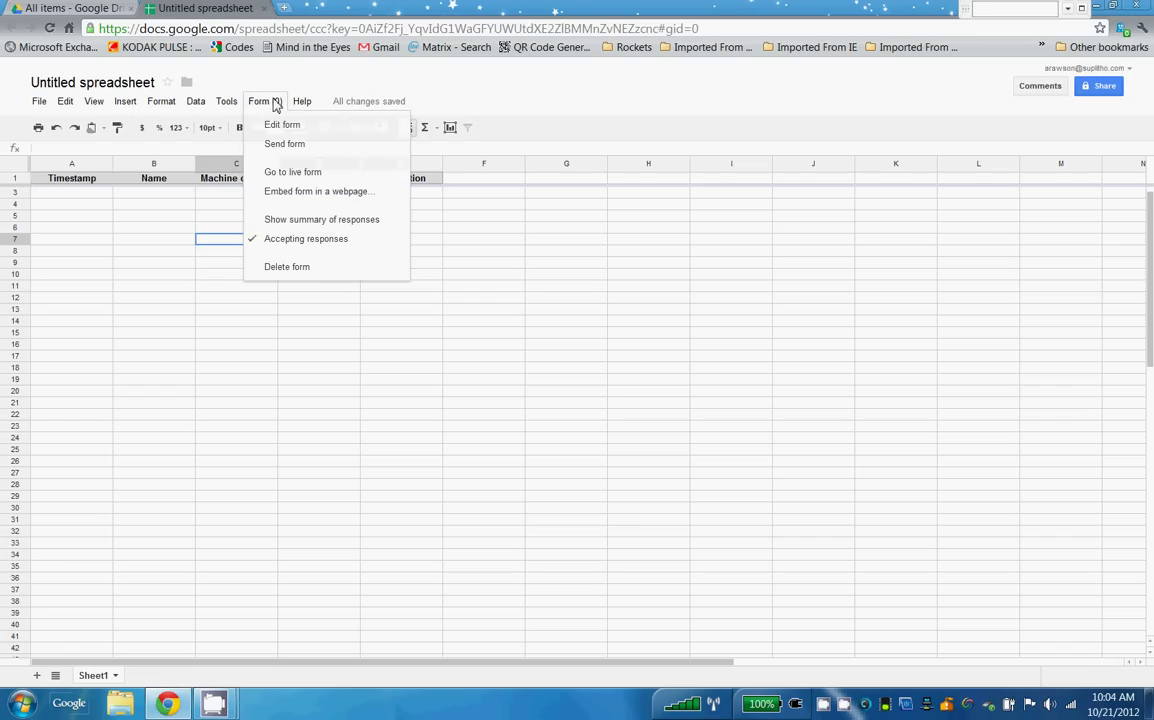
{"action": "left_click", "coordinate": [281, 174]}
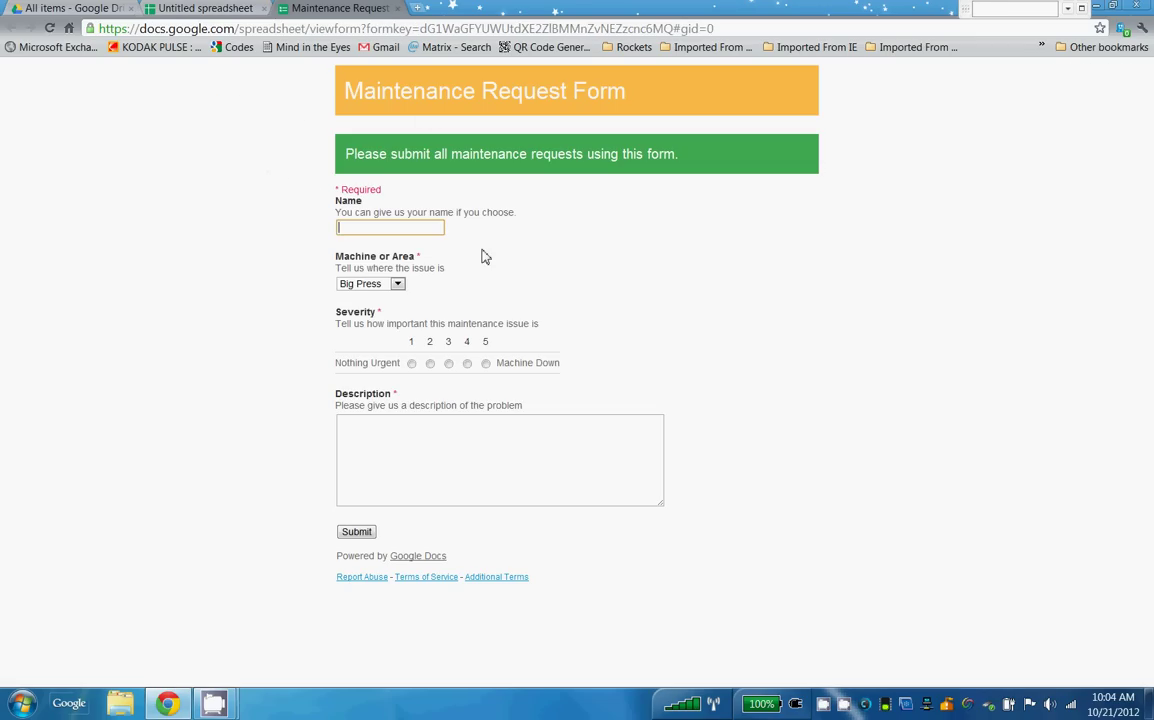
{"action": "type", "text": "Andrew"}
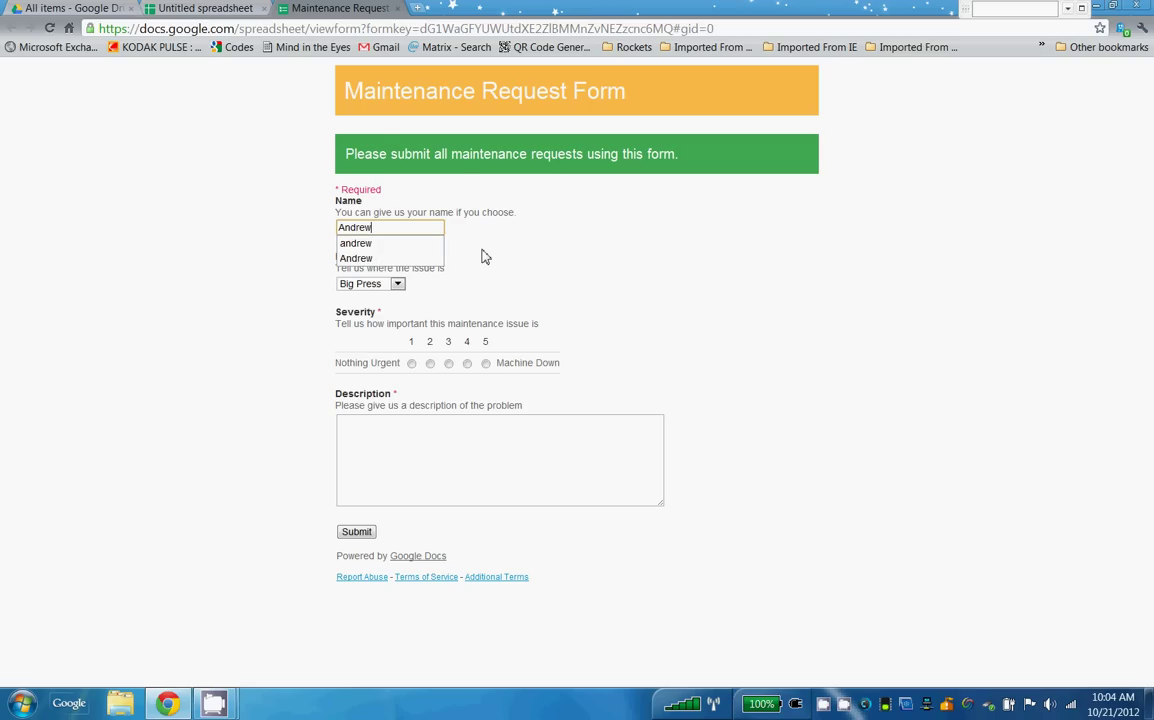
{"action": "key", "text": "Tab"}
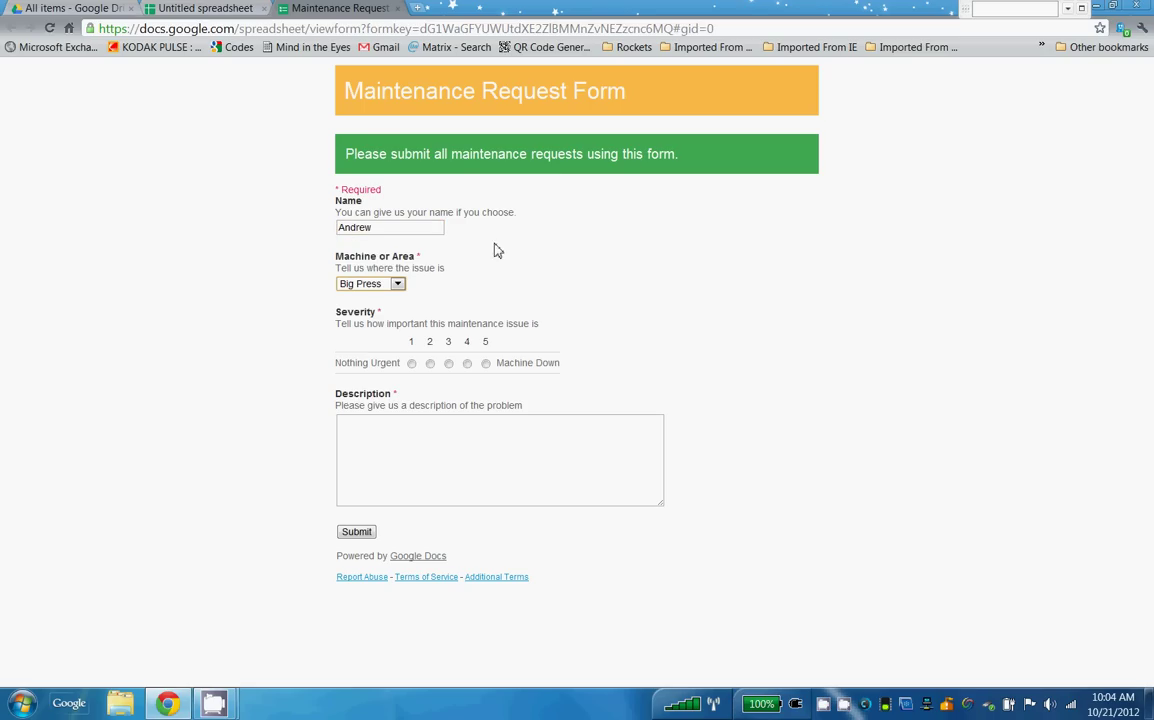
{"action": "left_click", "coordinate": [397, 284]}
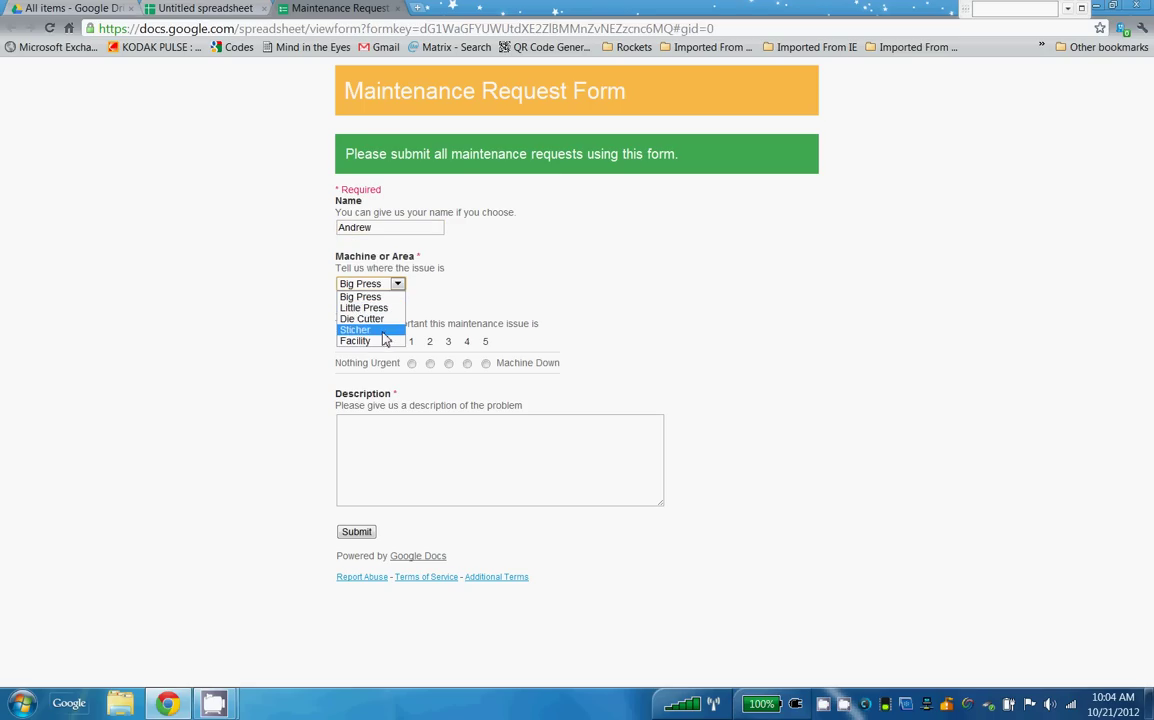
{"action": "left_click", "coordinate": [388, 319]}
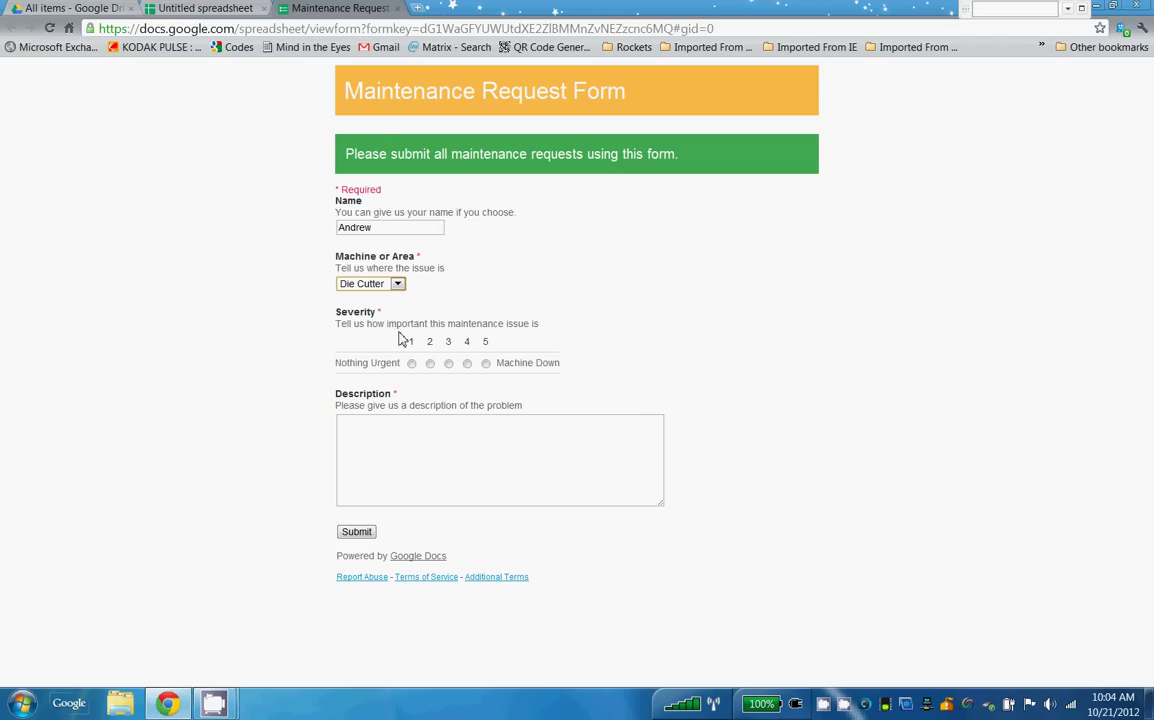
Rate severity 5 (Machine Down), describe the problem as 'Please fix' and submit the response.
{"action": "left_click", "coordinate": [486, 363]}
{"action": "left_click", "coordinate": [497, 422]}
{"action": "type", "text": "Please"}
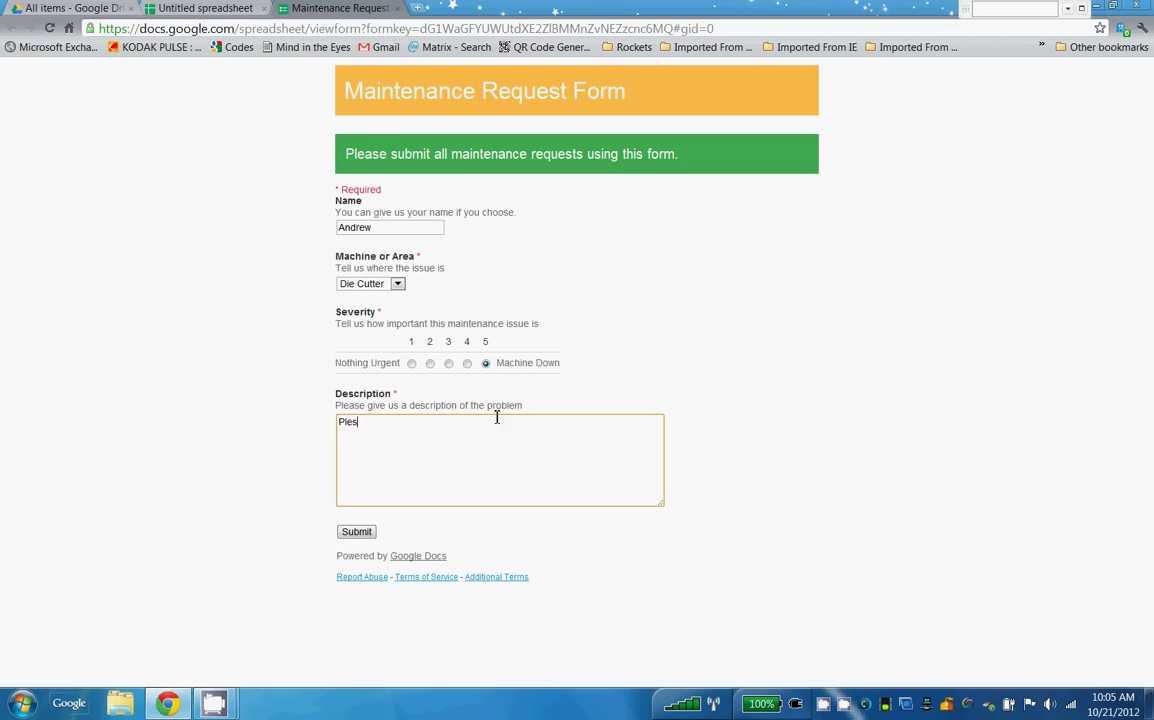
{"action": "key", "text": "BackSpace"}
{"action": "key", "text": "BackSpace"}
{"action": "type", "text": "se fix"}
{"action": "left_click", "coordinate": [357, 532]}
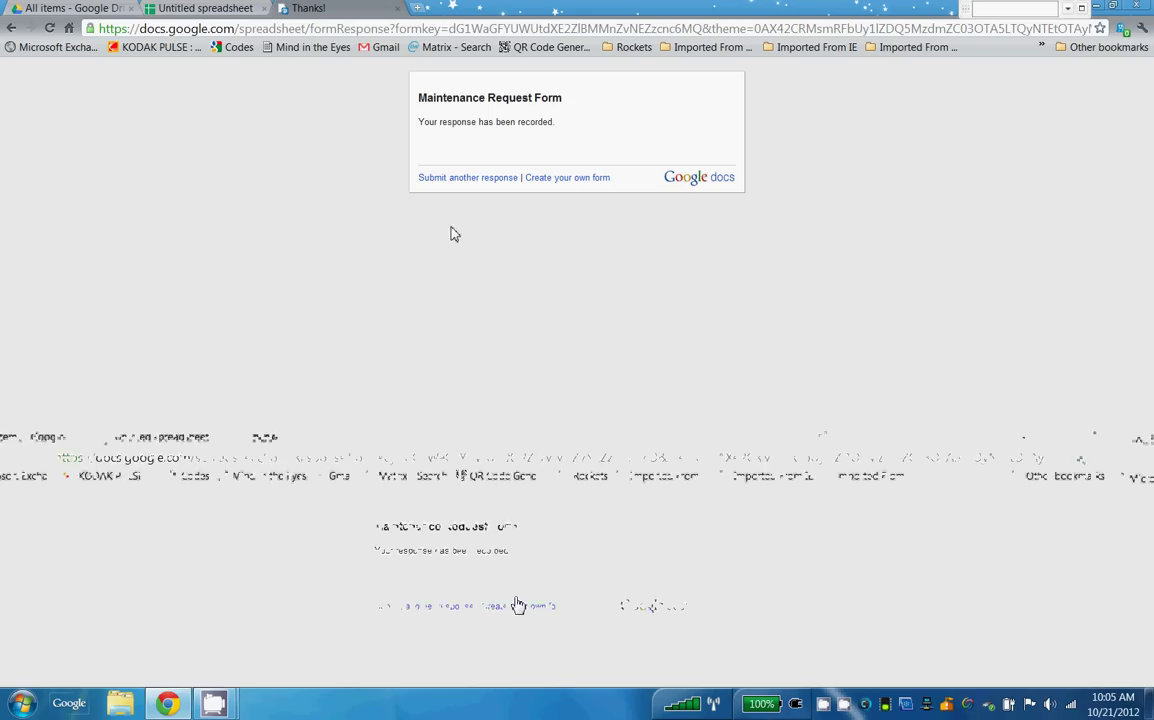
Close the Thanks! tab and return to the spreadsheet, where row 2 holds the test response.
{"action": "left_click", "coordinate": [397, 9]}
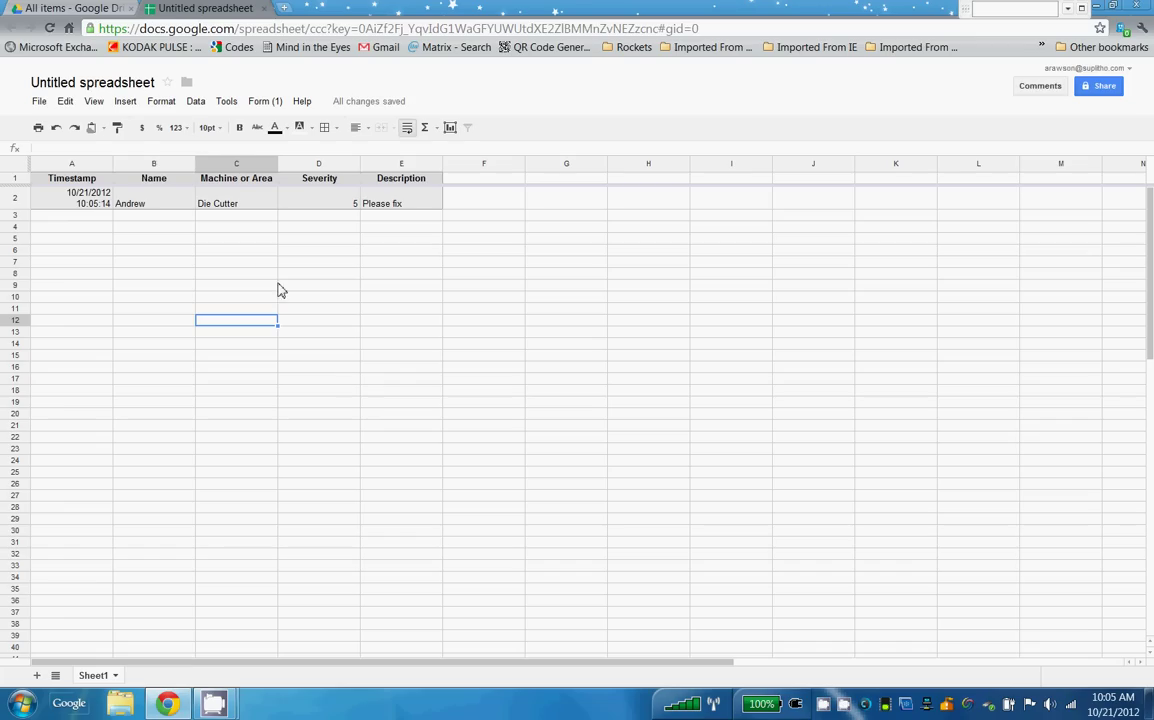
{"action": "left_click", "coordinate": [40, 103]}
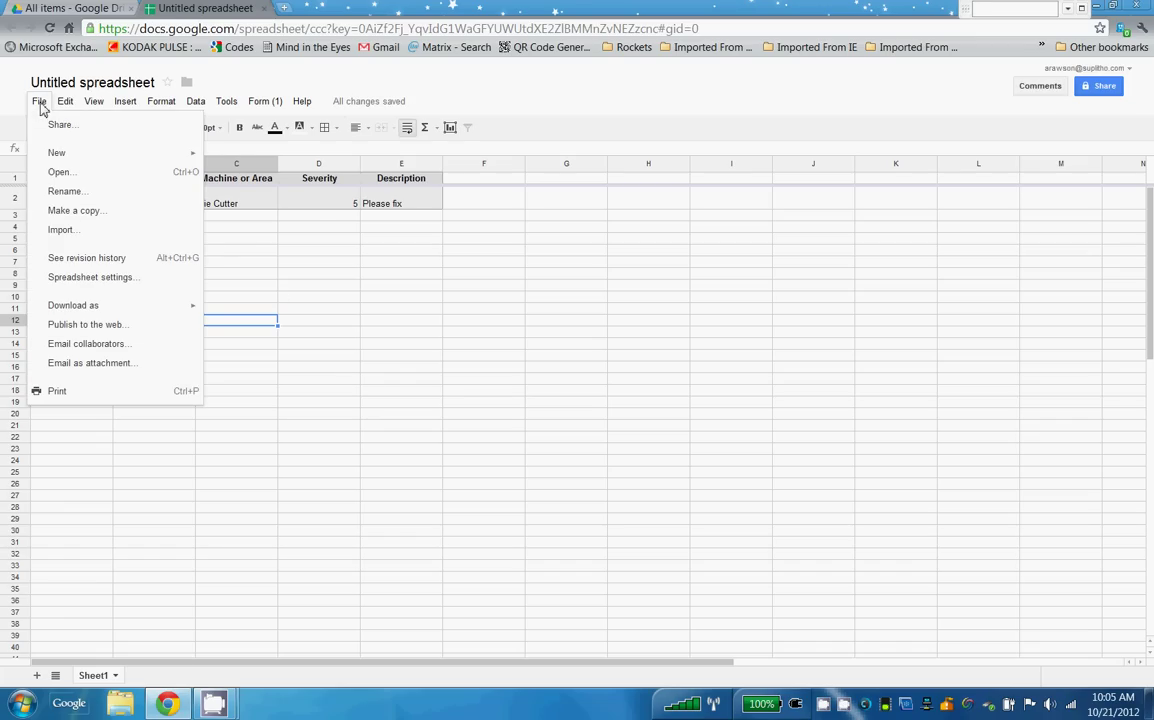
Rename the spreadsheet file to 'Maintenance Form for Penn group' with File > Rename.
{"action": "left_click", "coordinate": [78, 191]}
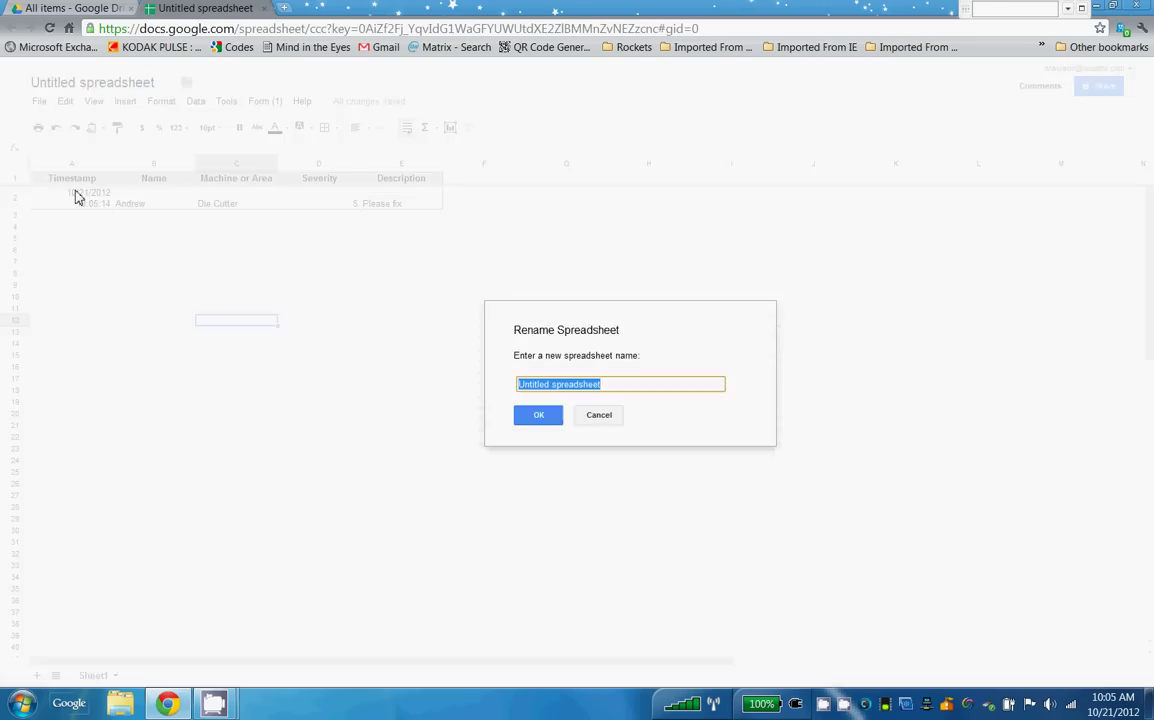
{"action": "type", "text": "Mai"}
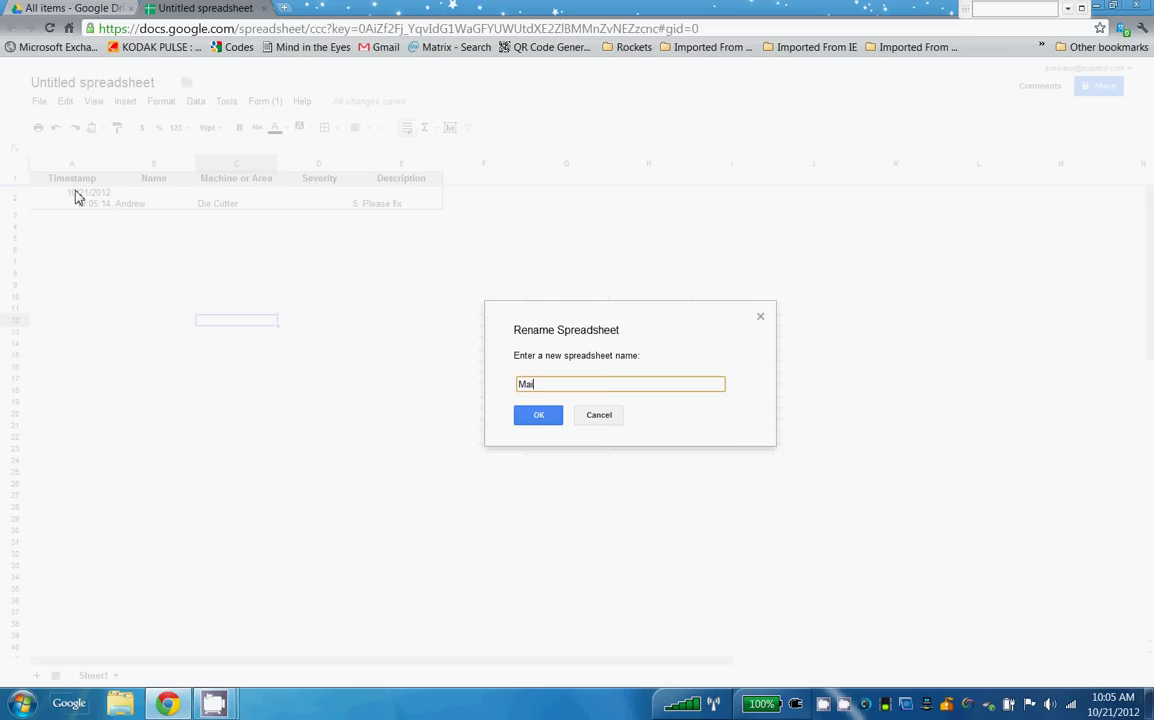
{"action": "type", "text": "ntena"}
{"action": "key", "text": "BackSpace"}
{"action": "type", "text": "nce Form for Penn group"}
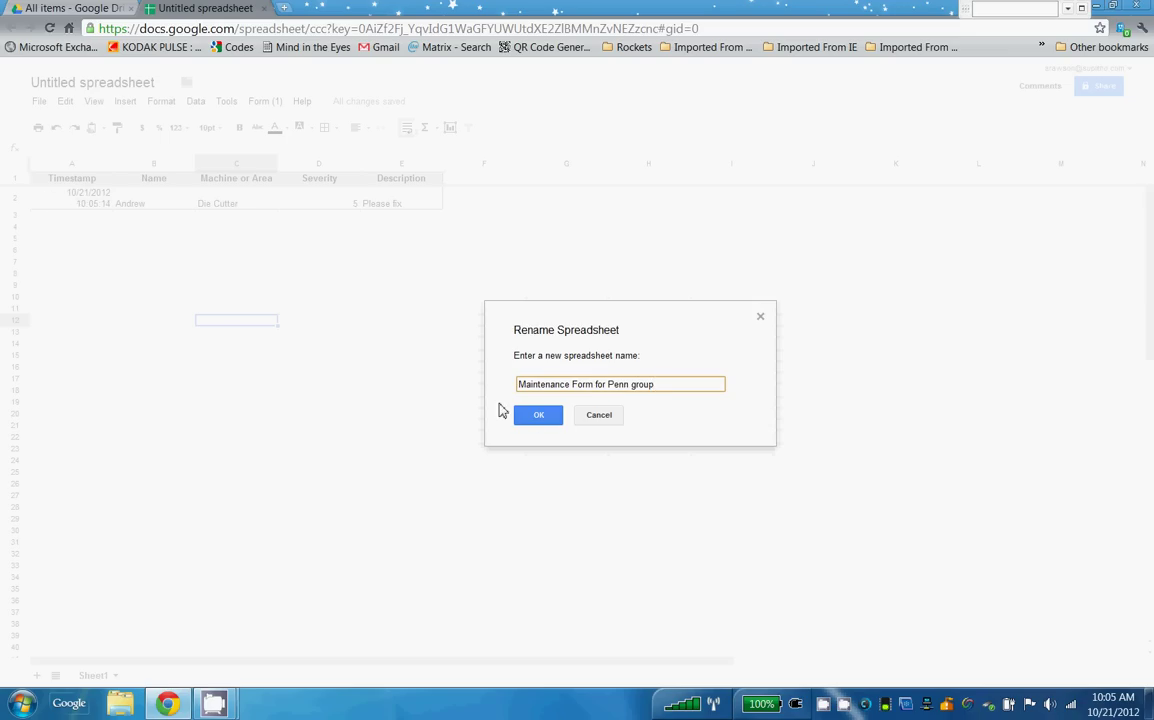
{"action": "left_click", "coordinate": [532, 417]}
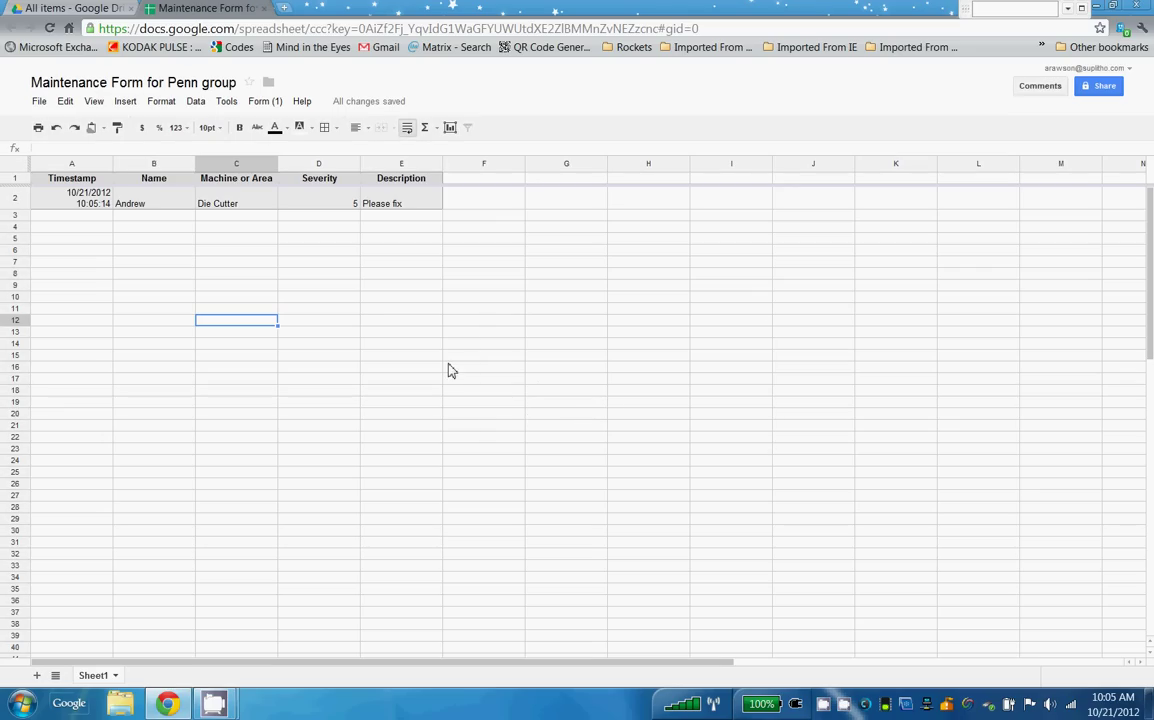